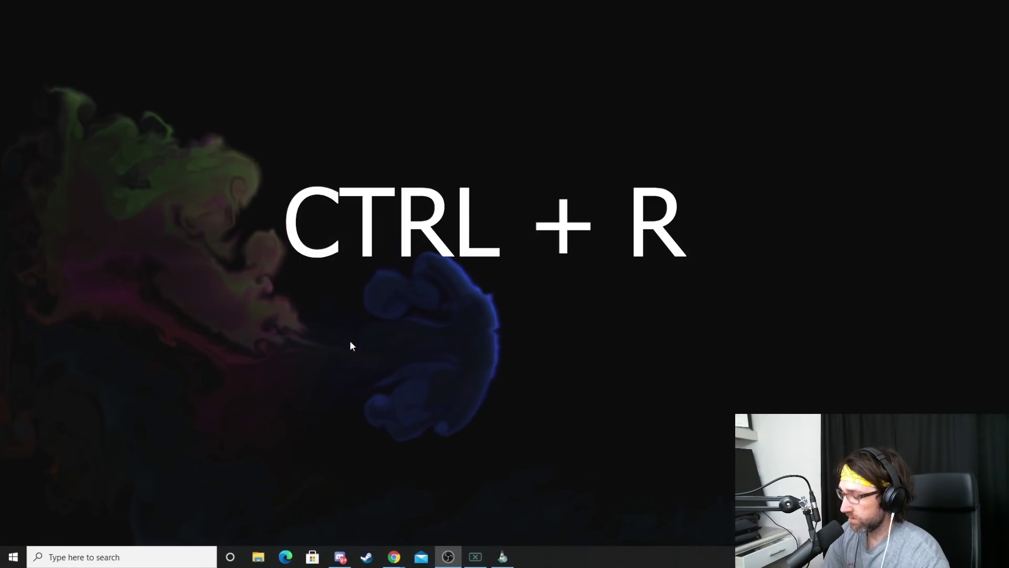
# Launch Run from taskbar search and open the %temp% folder
pyautogui.click(120, 557)
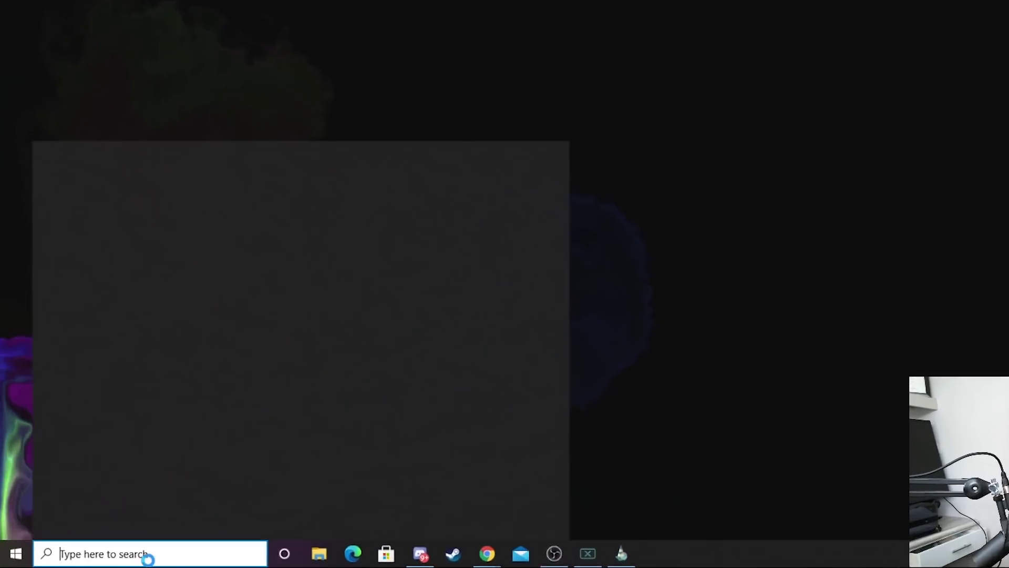
pyautogui.write('run')
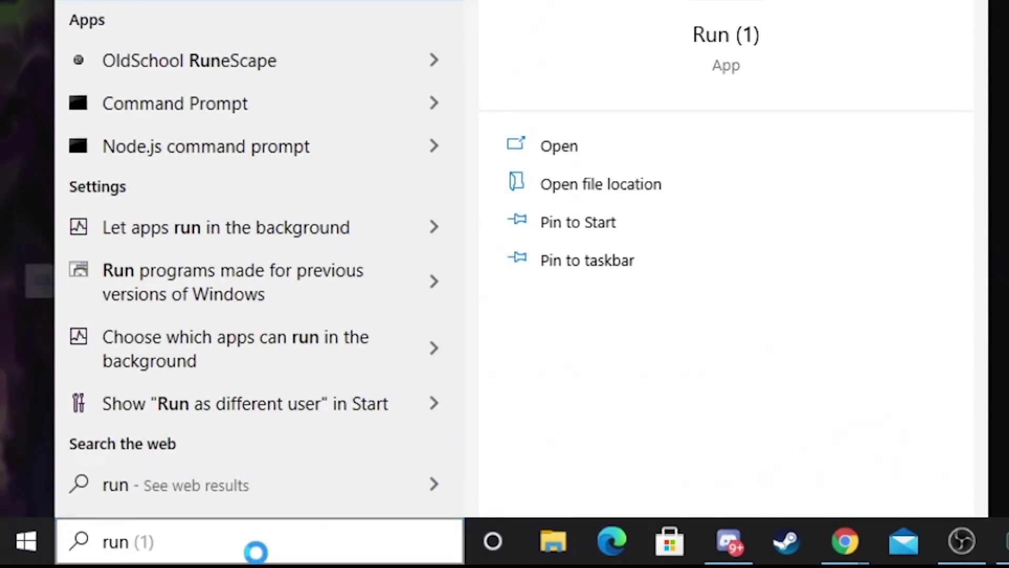
pyautogui.press('Return')
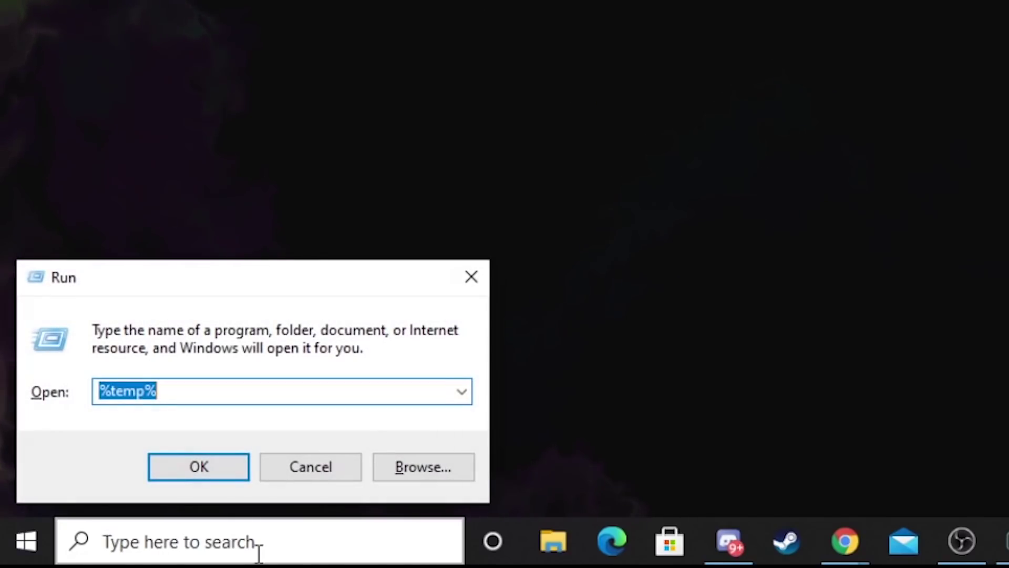
pyautogui.click(240, 394)
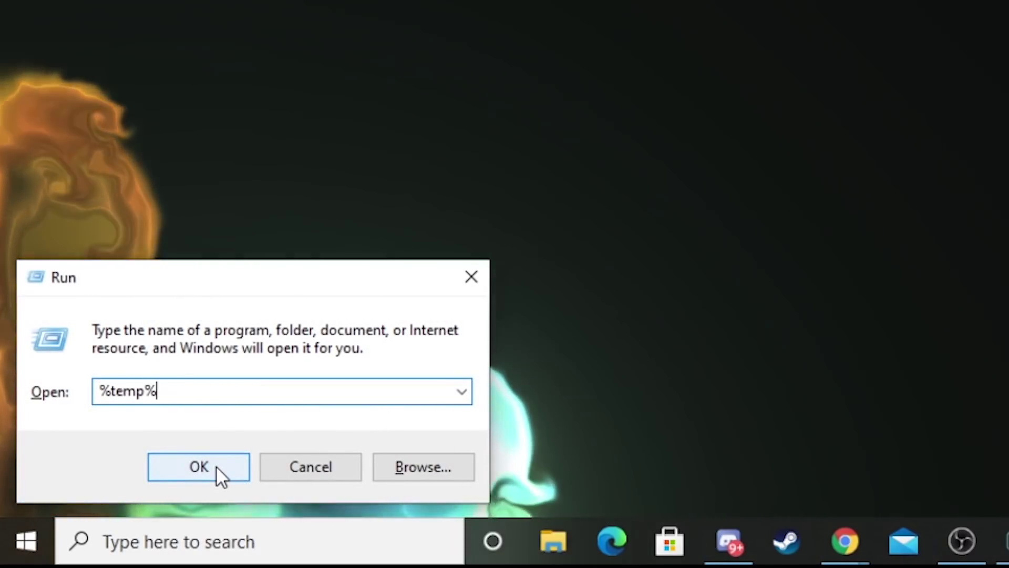
pyautogui.click(216, 466)
pyautogui.scroll(-10, 710, 197)
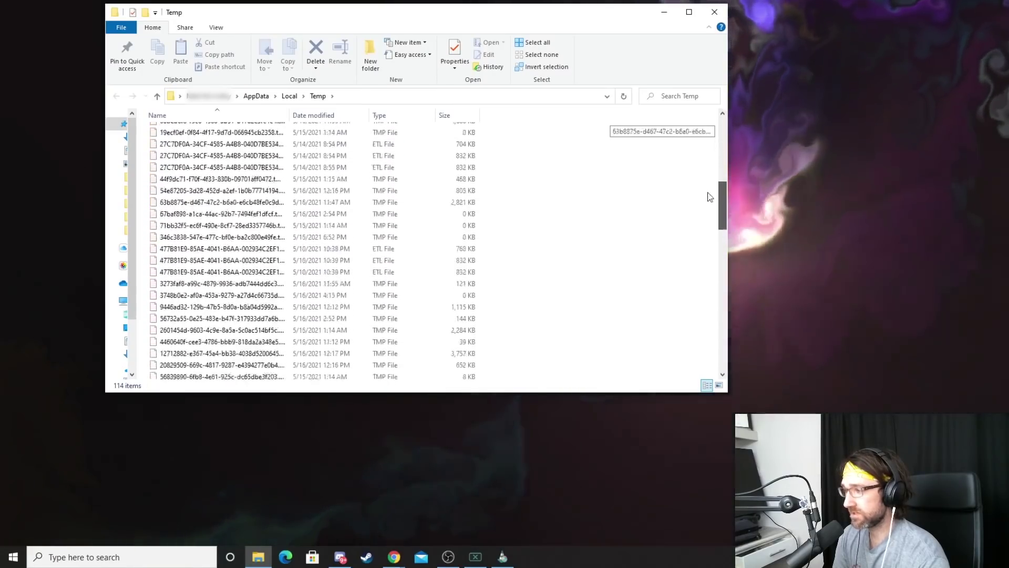
pyautogui.scroll(-15, 704, 263)
pyautogui.scroll(20, 699, 316)
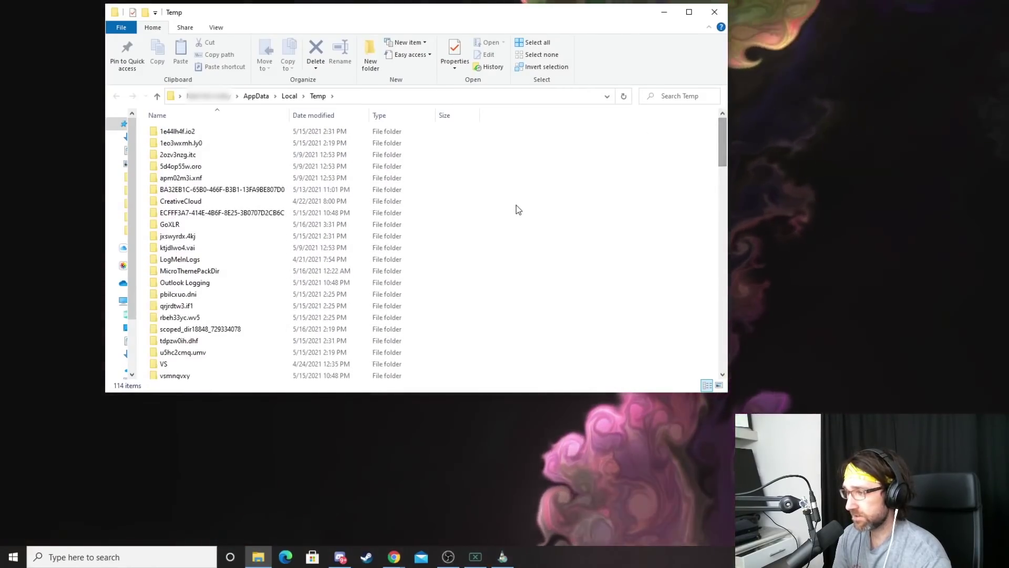
pyautogui.hotkey('ctrl', 'a')
pyautogui.rightClick(245, 213)
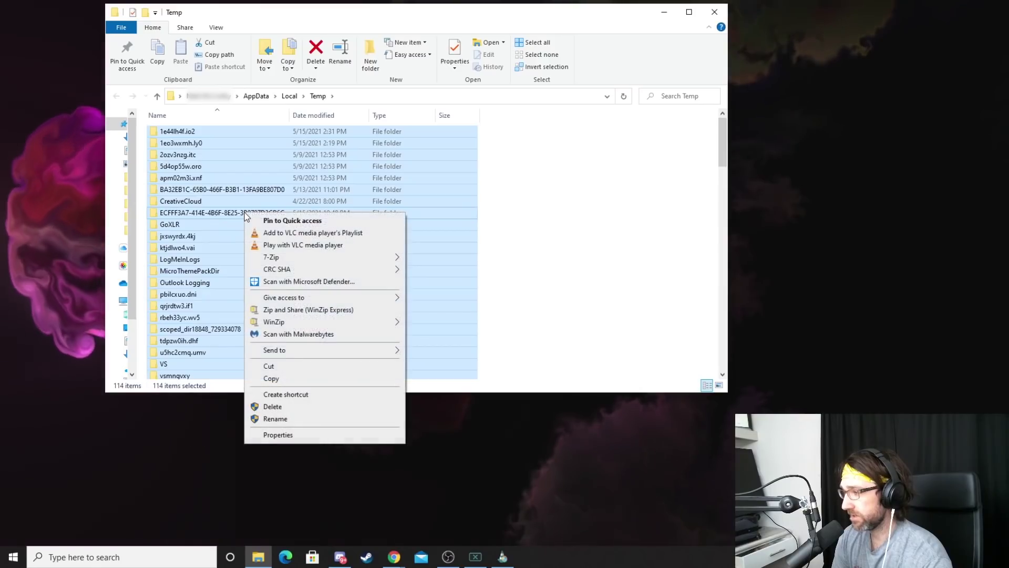
pyautogui.click(298, 439)
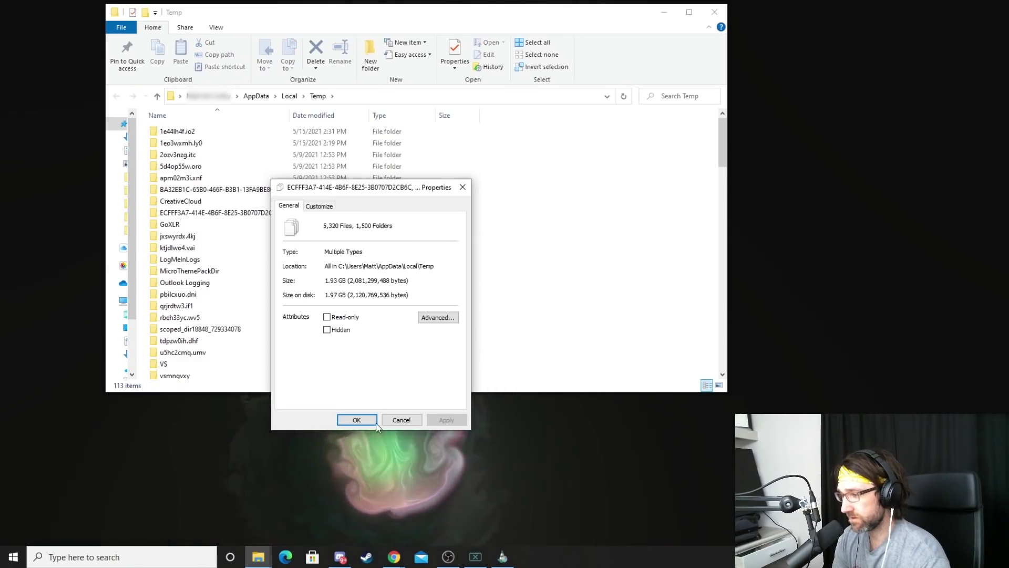
pyautogui.press('Escape')
pyautogui.hotkey('ctrl', 'a')
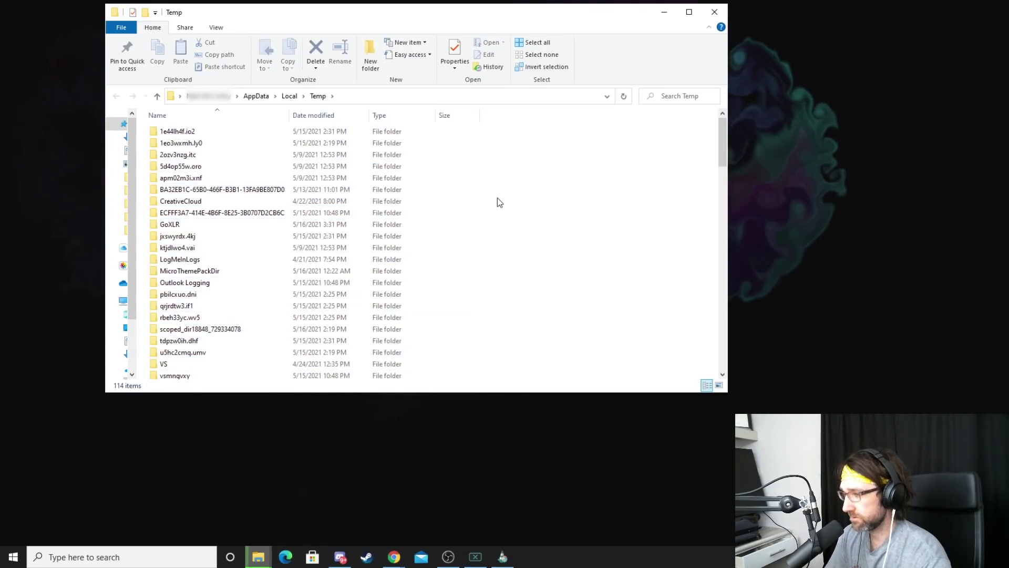
pyautogui.hotkey('ctrl', 'a')
# Delete the Temp folder's contents, skipping every in-use or missing item for all items
pyautogui.press('Delete')
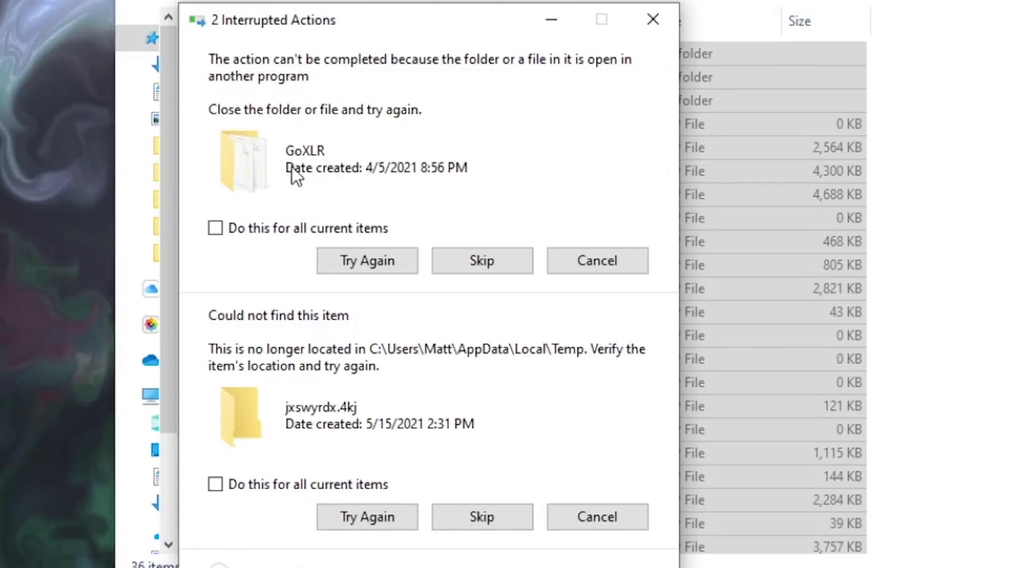
pyautogui.click(487, 267)
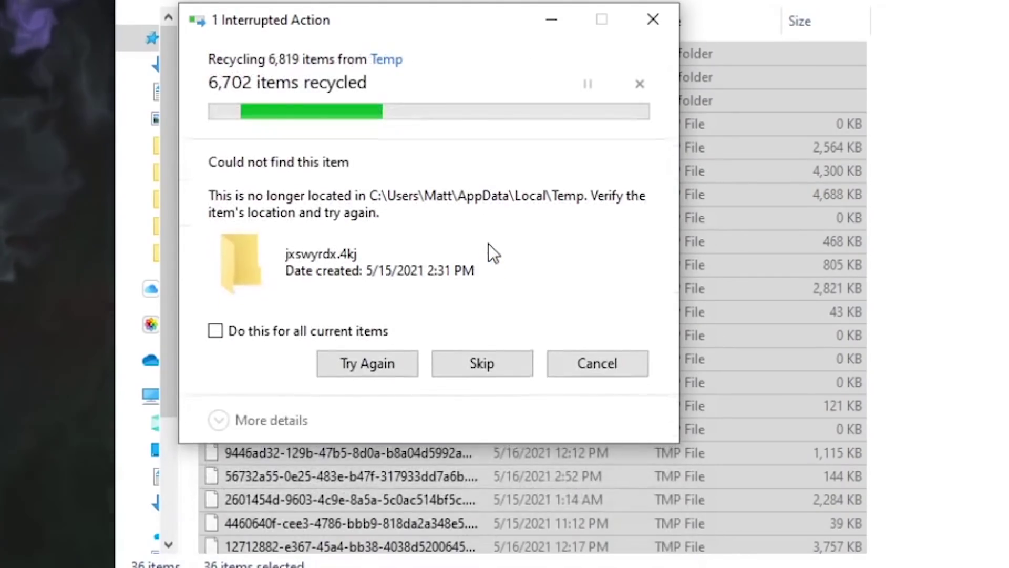
pyautogui.click(484, 253)
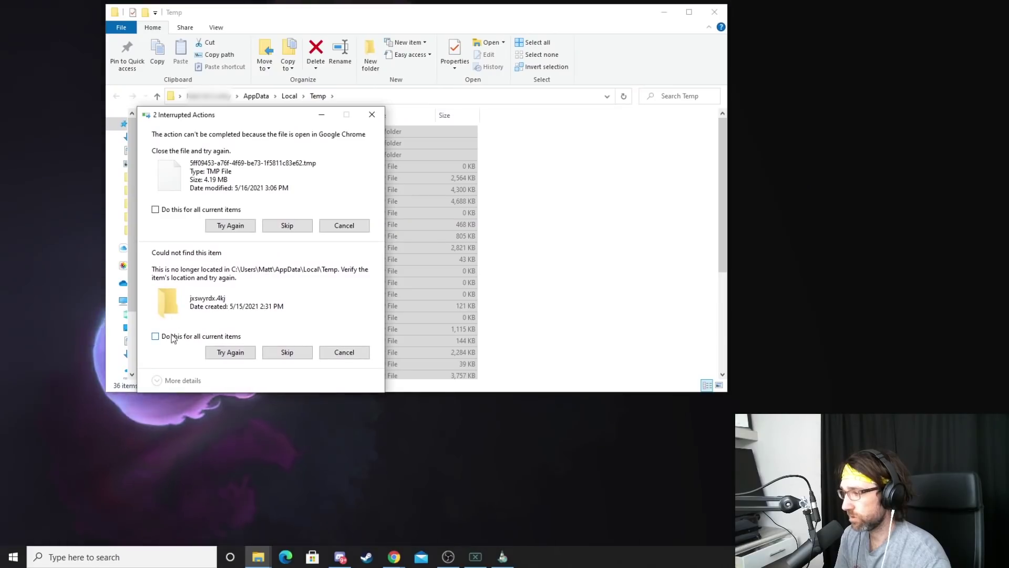
pyautogui.click(155, 337)
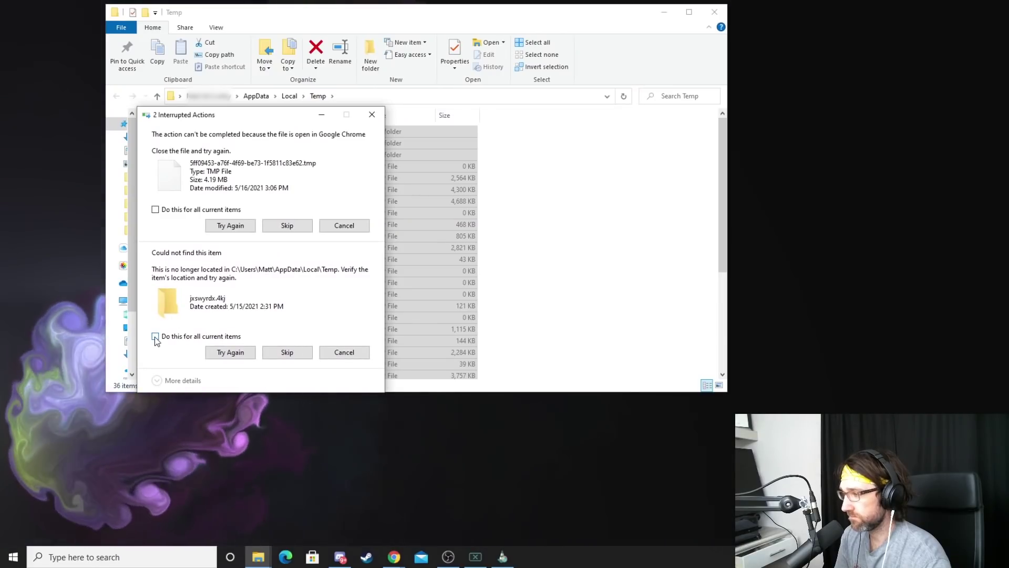
pyautogui.click(155, 209)
pyautogui.click(291, 224)
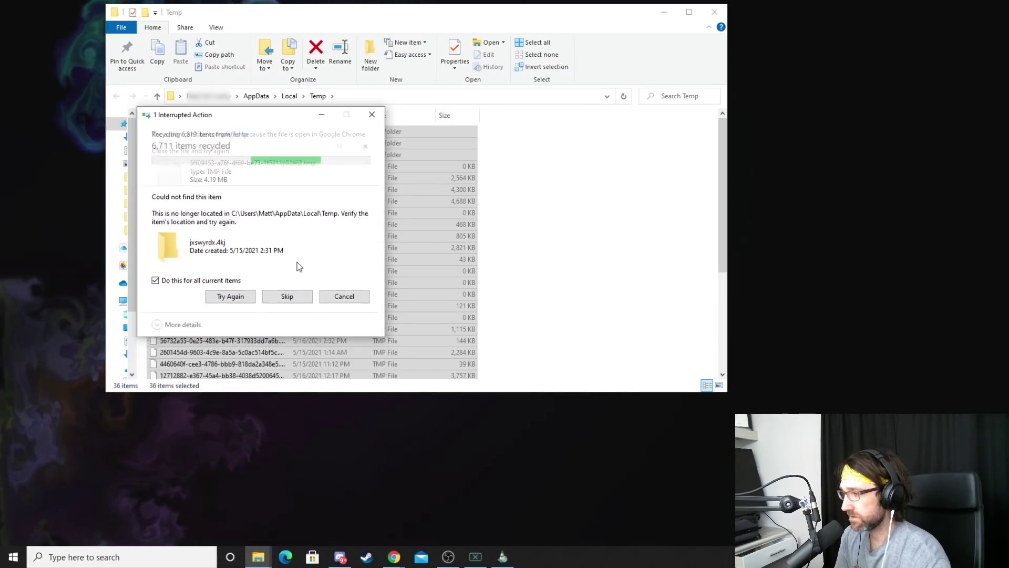
pyautogui.click(289, 284)
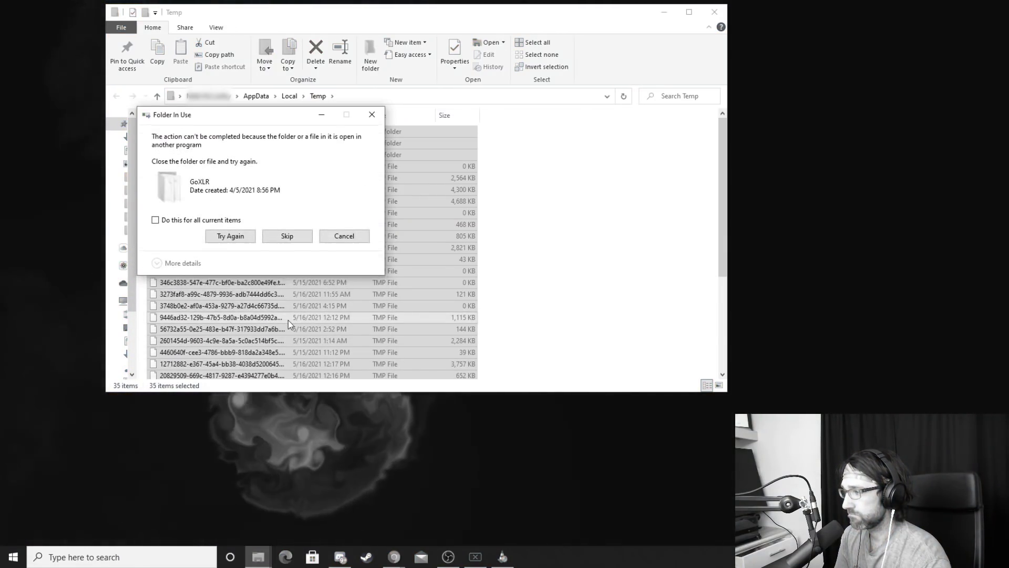
pyautogui.click(279, 239)
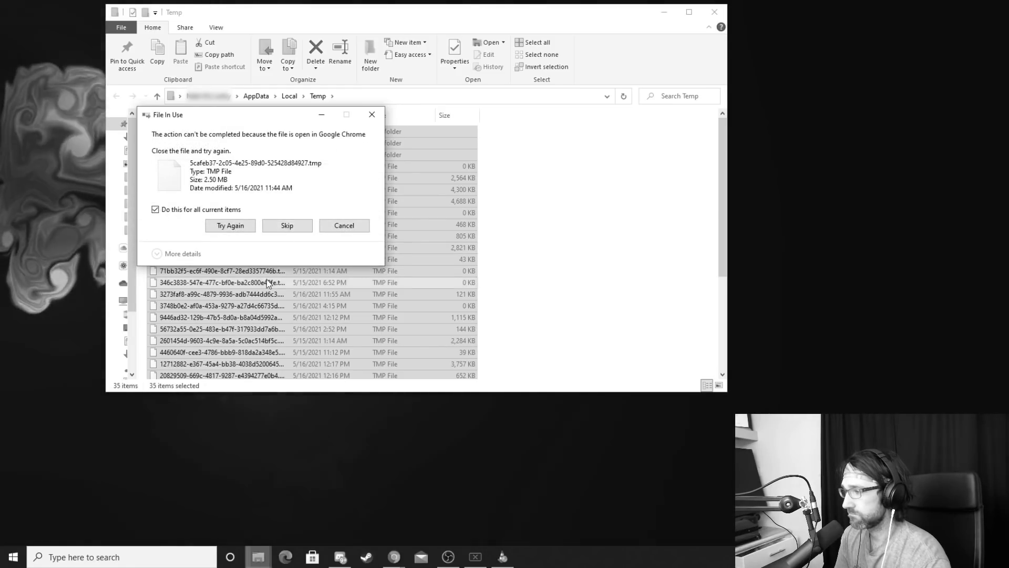
pyautogui.click(287, 224)
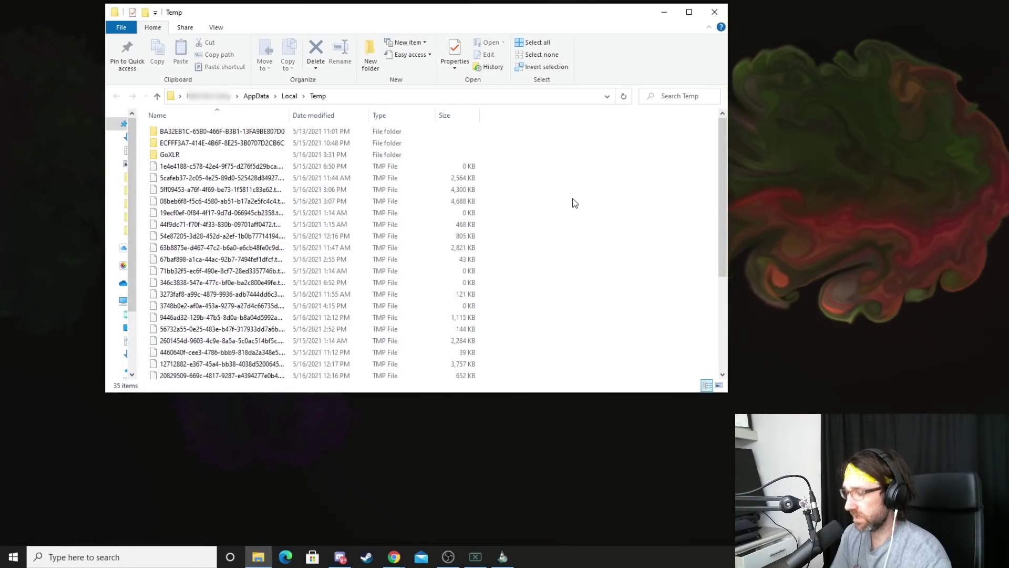
pyautogui.hotkey('ctrl', 'a')
pyautogui.rightClick(345, 207)
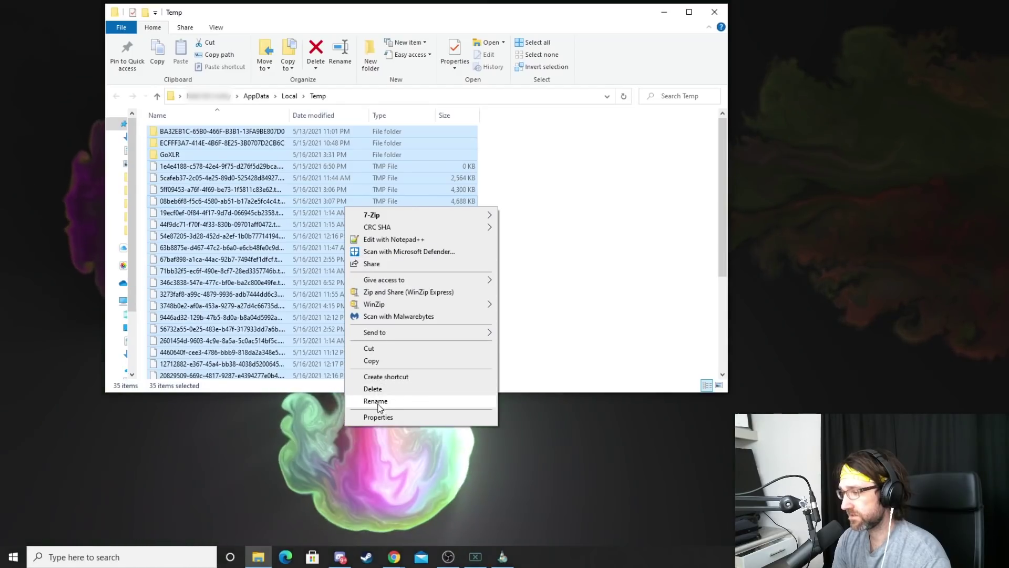
pyautogui.click(378, 417)
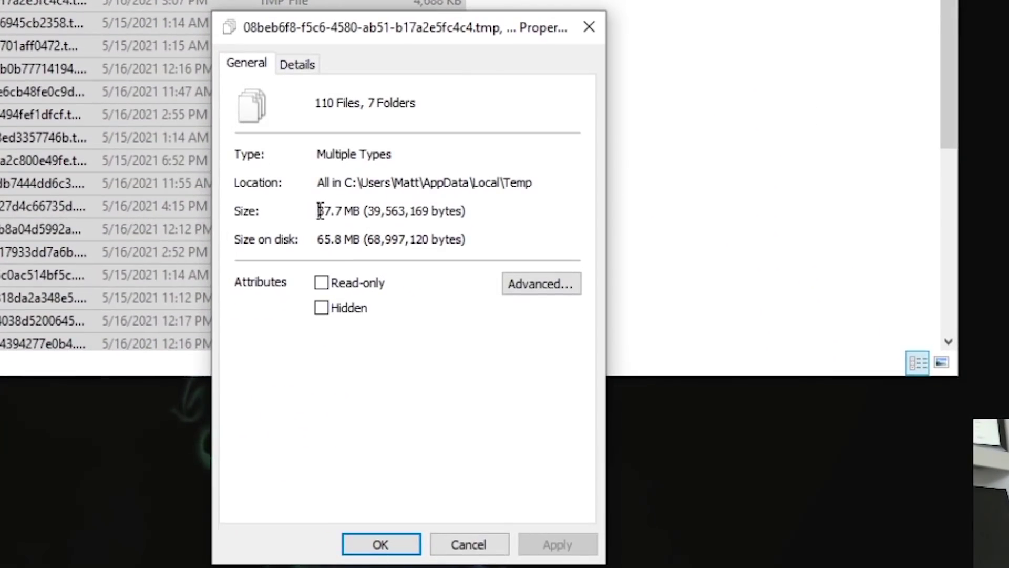
pyautogui.moveTo(319, 210); pyautogui.dragTo(361, 211)
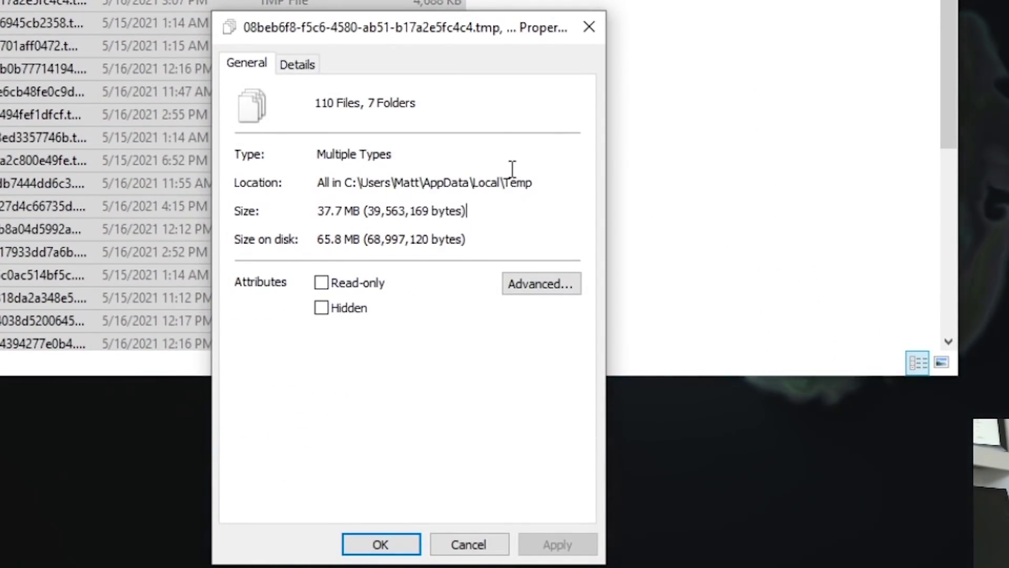
pyautogui.click(591, 27)
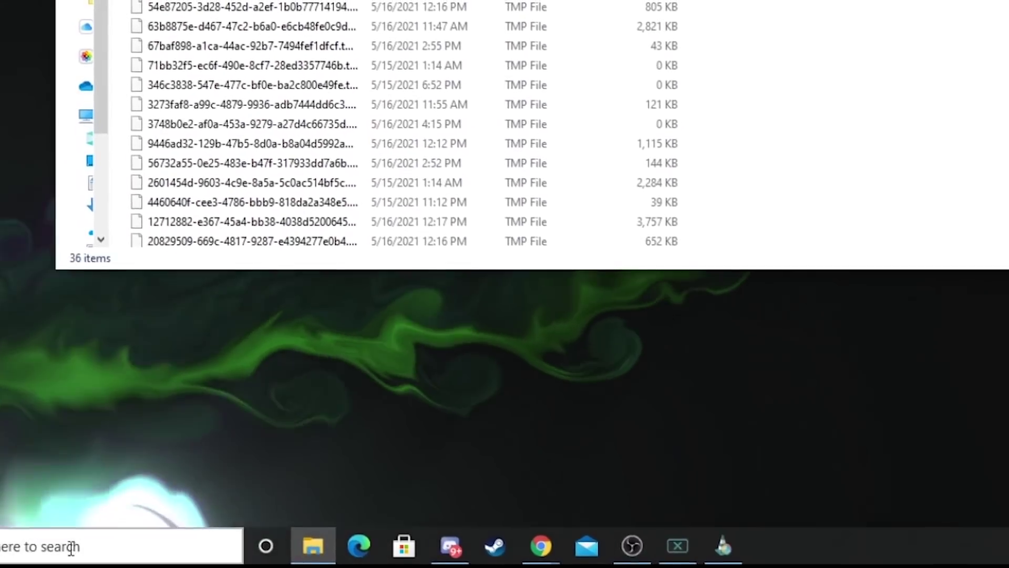
# Search 'storage sense' from the taskbar and open the Storage Sense settings result
pyautogui.click(189, 549)
pyautogui.write('storage send')
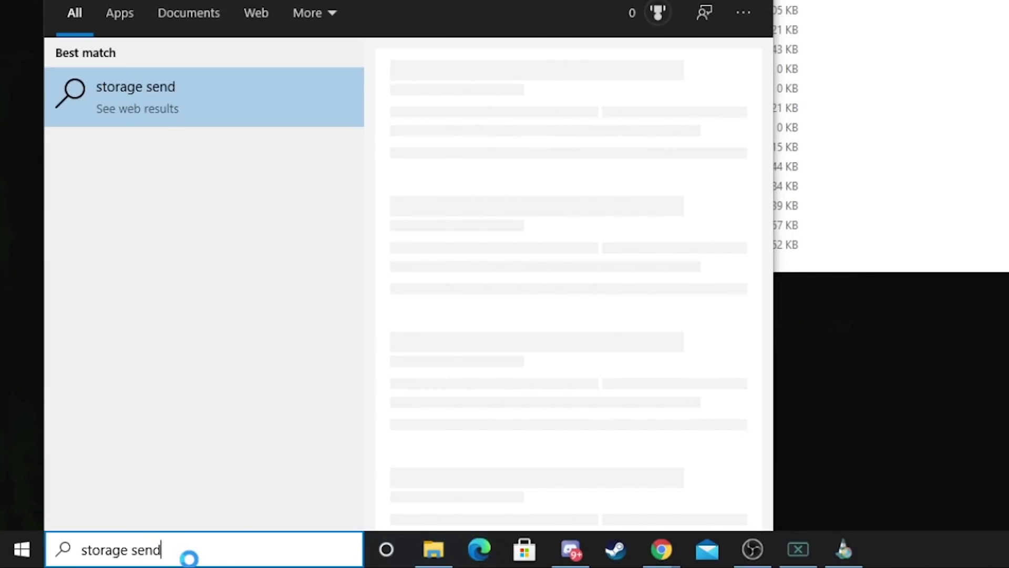
pyautogui.press('BackSpace')
pyautogui.write('se')
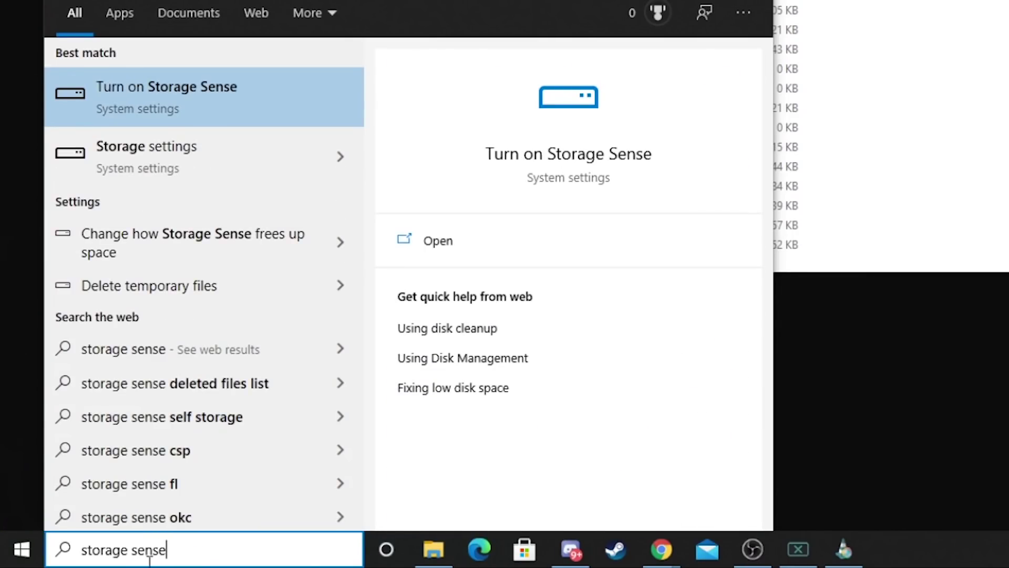
pyautogui.click(205, 102)
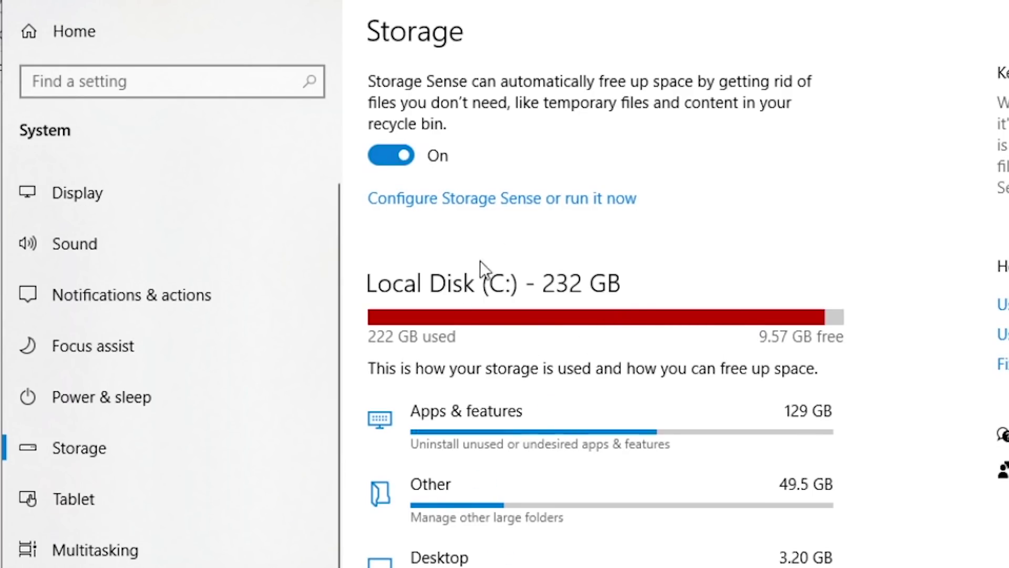
# In Configure Storage Sense, set Recycle Bin cleanup to 30 days and Downloads cleanup to Never
pyautogui.click(483, 200)
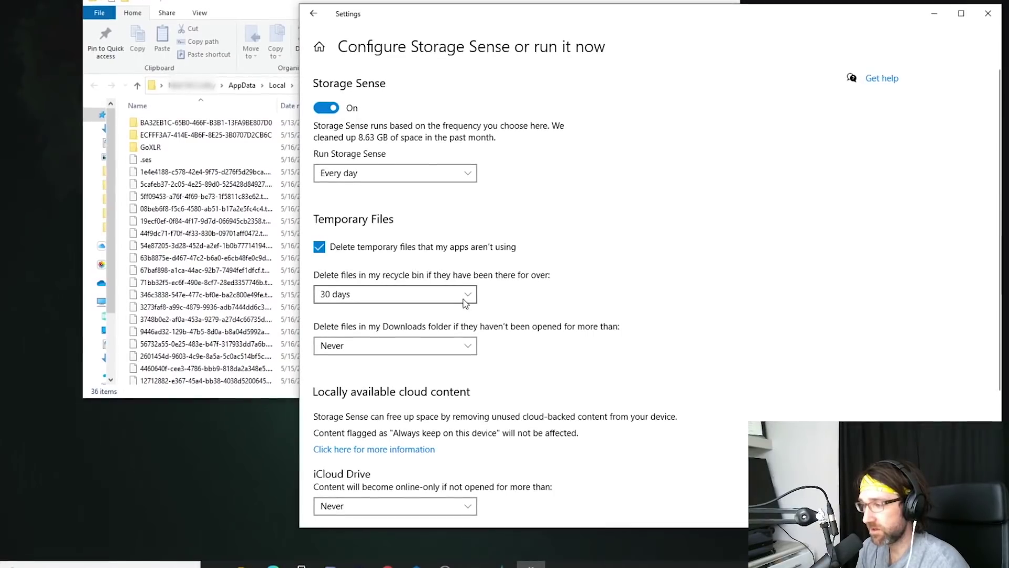
pyautogui.click(470, 304)
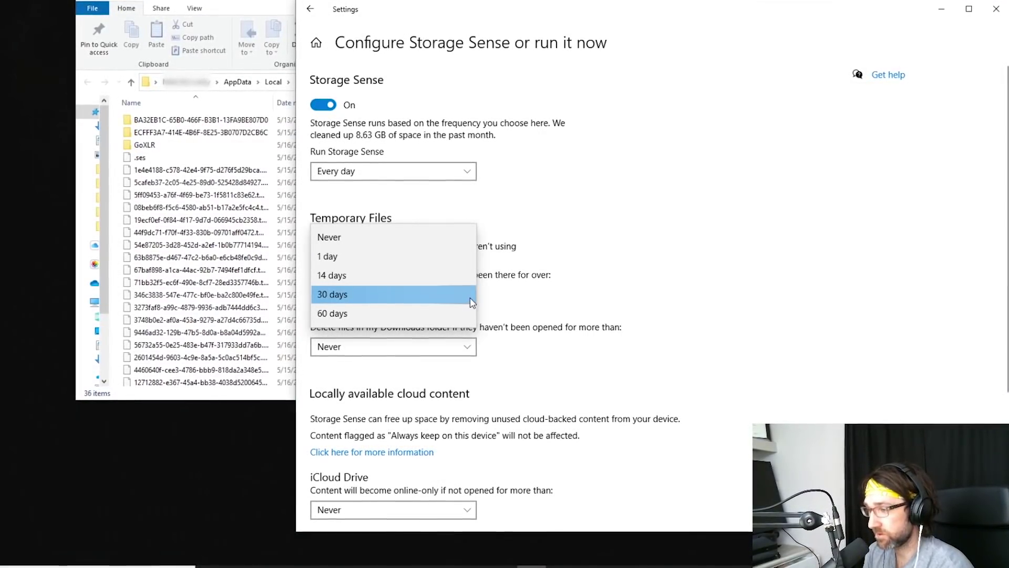
pyautogui.click(470, 295)
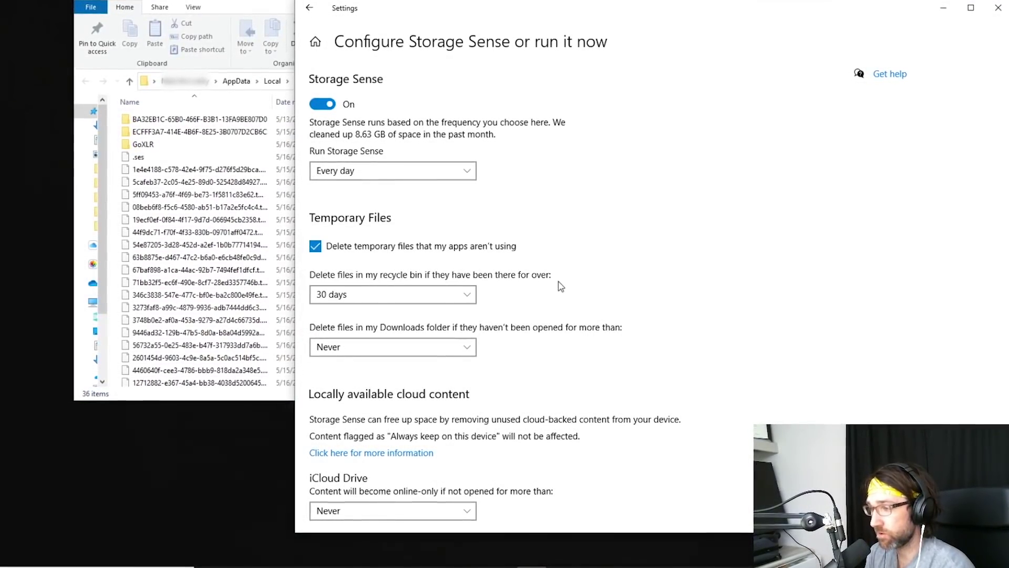
pyautogui.click(462, 298)
pyautogui.click(626, 275)
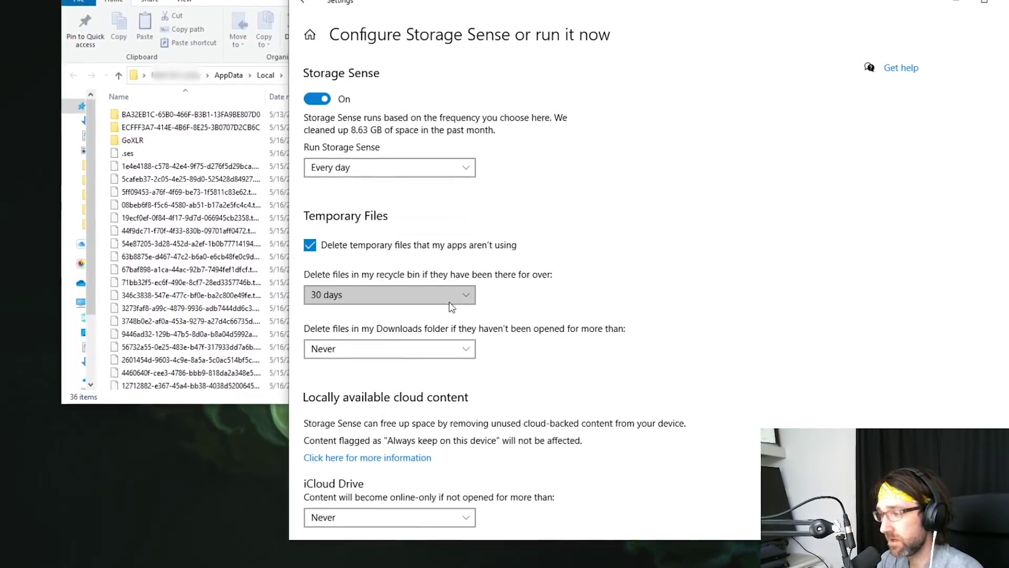
pyautogui.click(389, 295)
pyautogui.click(374, 236)
pyautogui.click(433, 295)
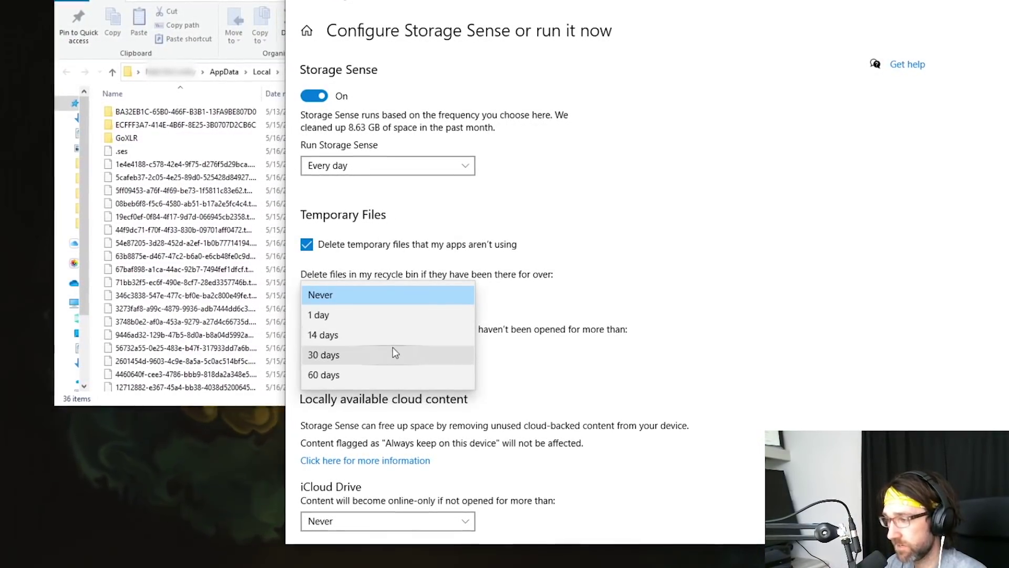
pyautogui.click(390, 358)
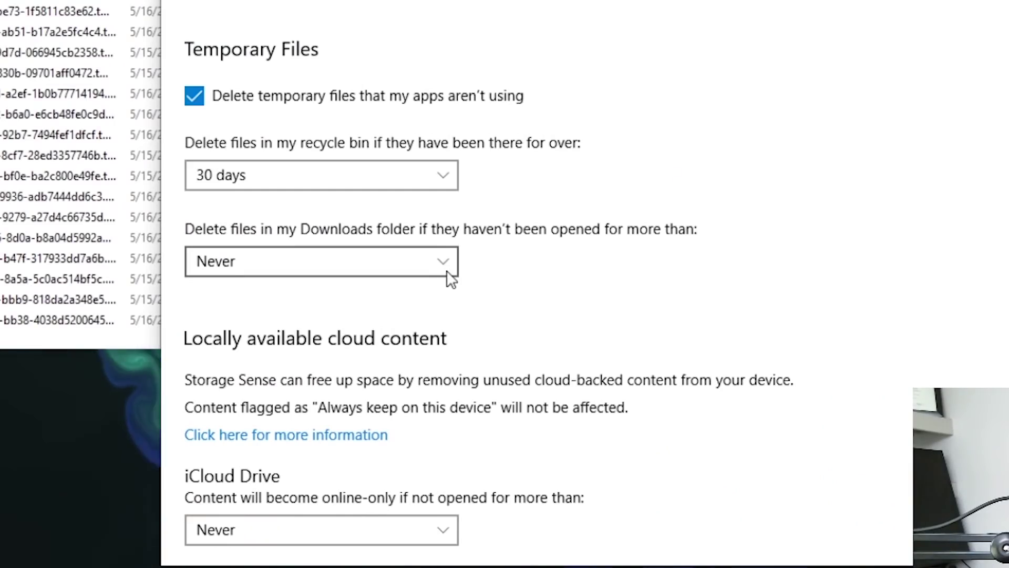
pyautogui.click(446, 270)
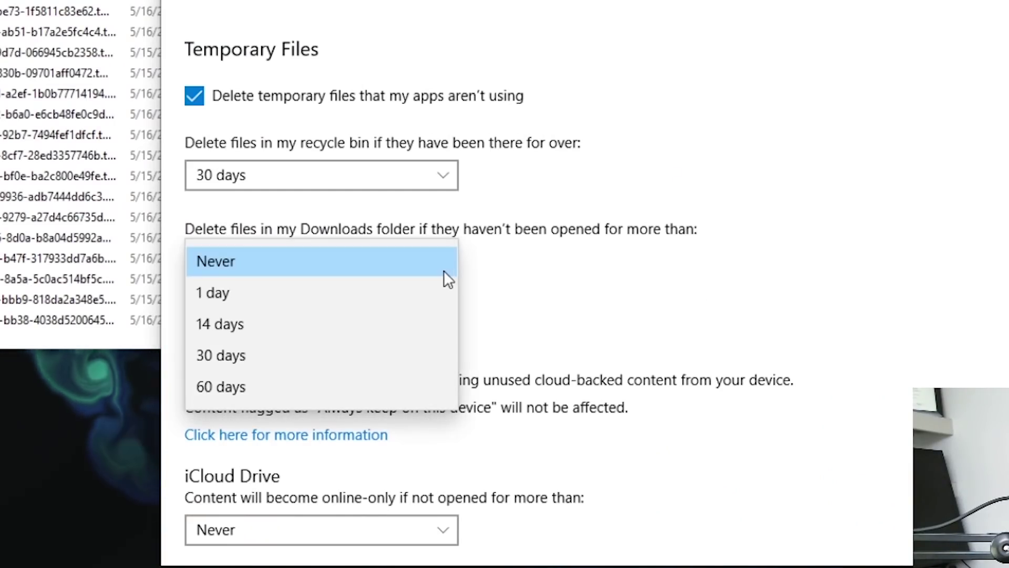
pyautogui.click(519, 237)
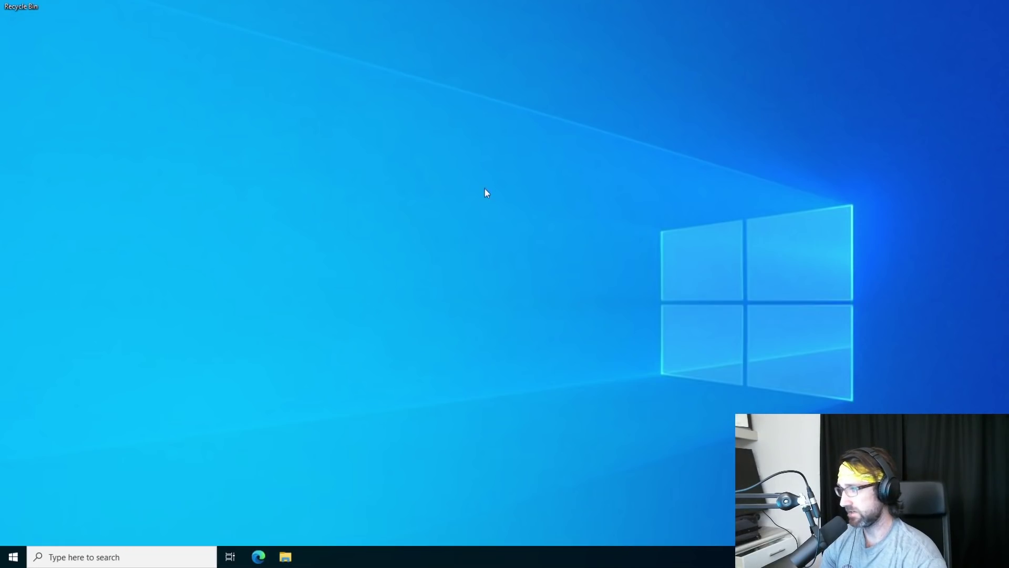
# Create a new desktop folder and rename it with the pasted GUID
pyautogui.rightClick(490, 121)
pyautogui.moveTo(559, 195)
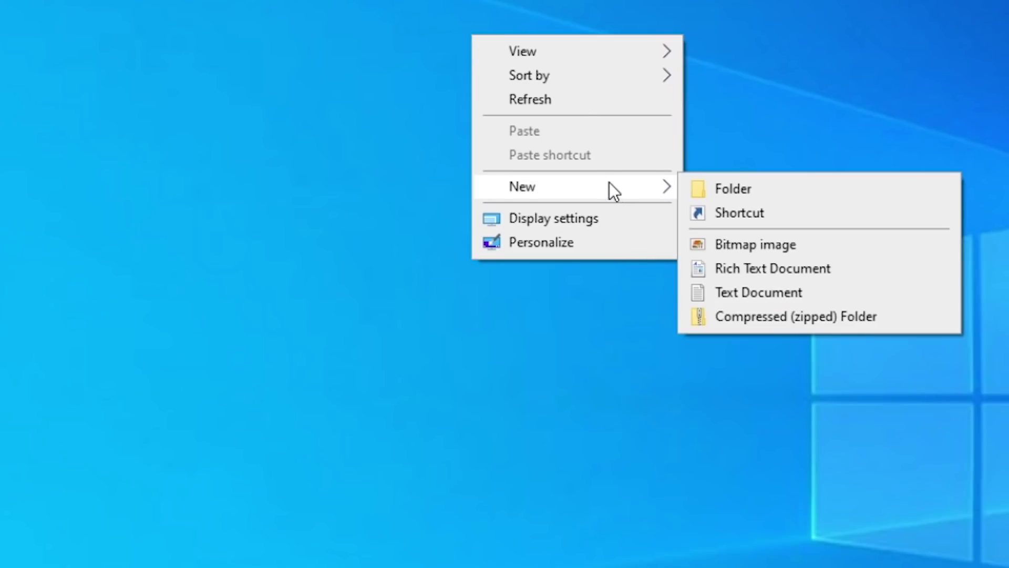
pyautogui.click(759, 190)
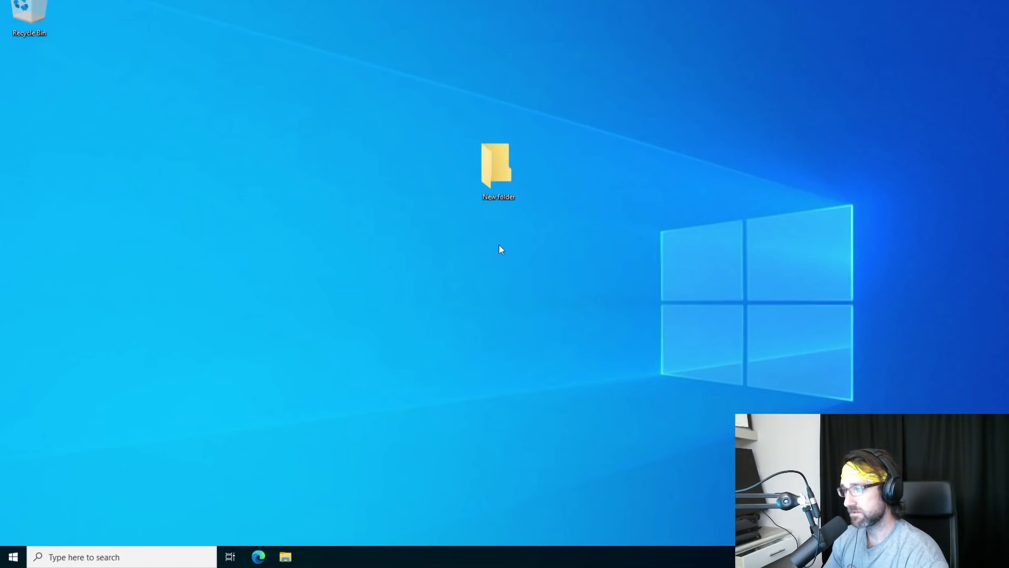
pyautogui.rightClick(503, 183)
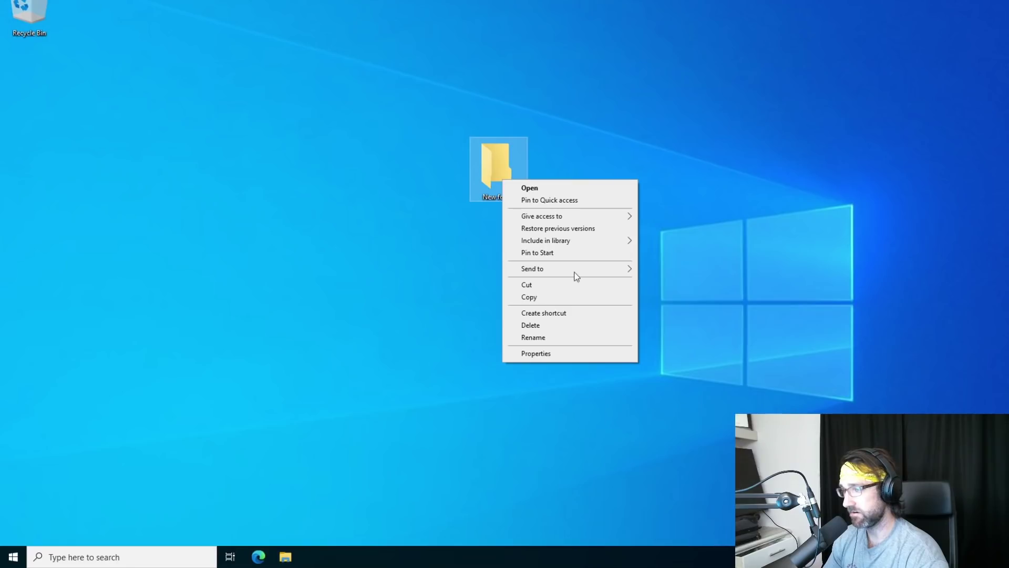
pyautogui.click(551, 339)
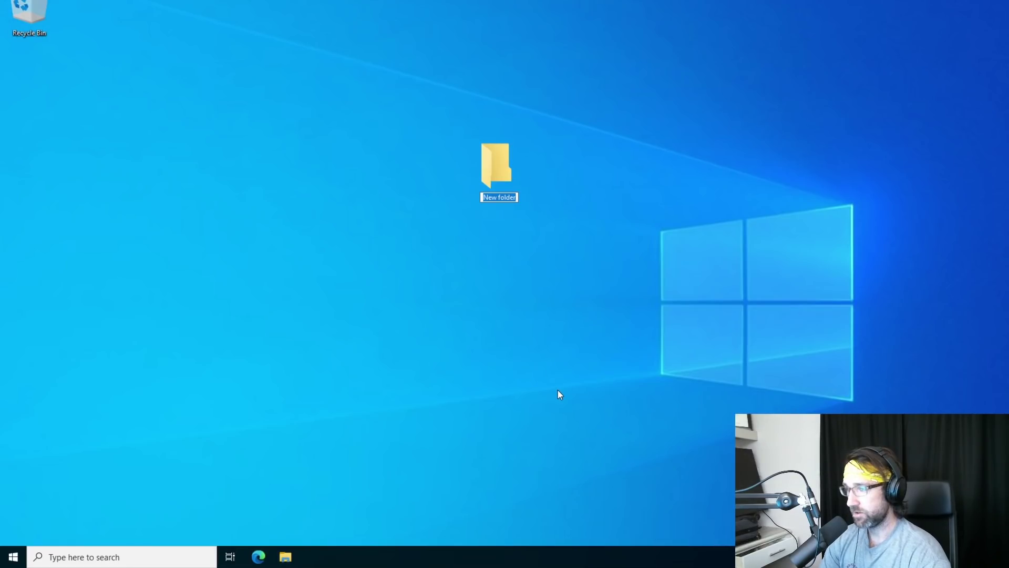
pyautogui.write('{ED7BA470-8E54-465E-825C-99712043E01C}')
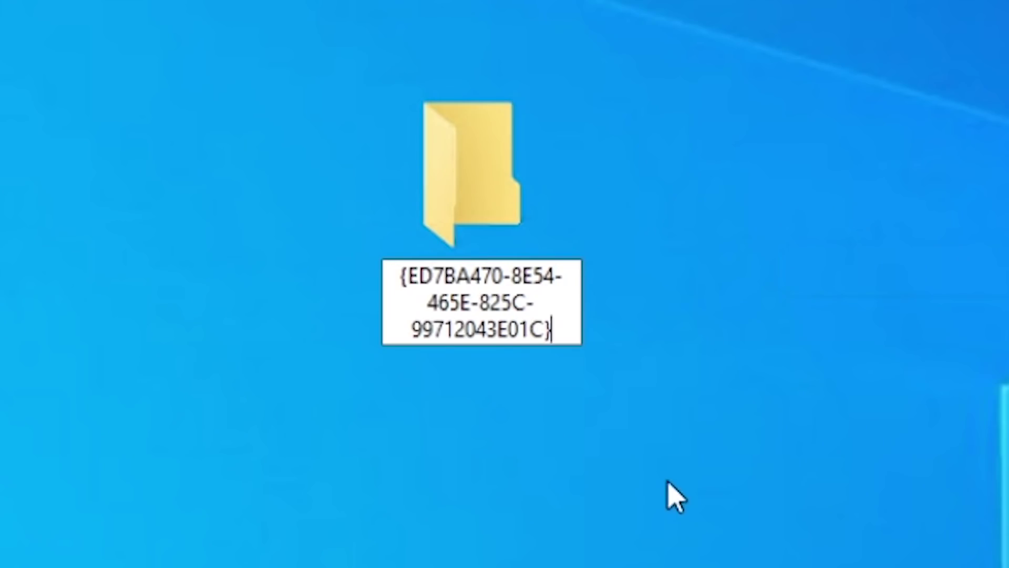
pyautogui.press('Return')
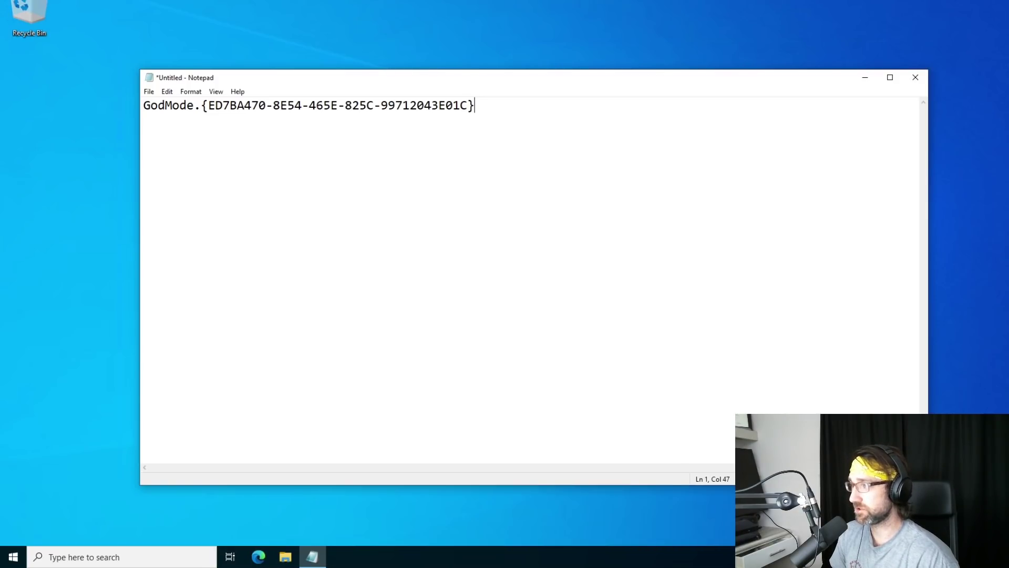
# Rename the folder to GodMode.{ED7BA470-8E54-465E-825C-99712043E01C}, turning it into God Mode
pyautogui.hotkey('ctrl', 'a')
pyautogui.hotkey('ctrl', 'c')
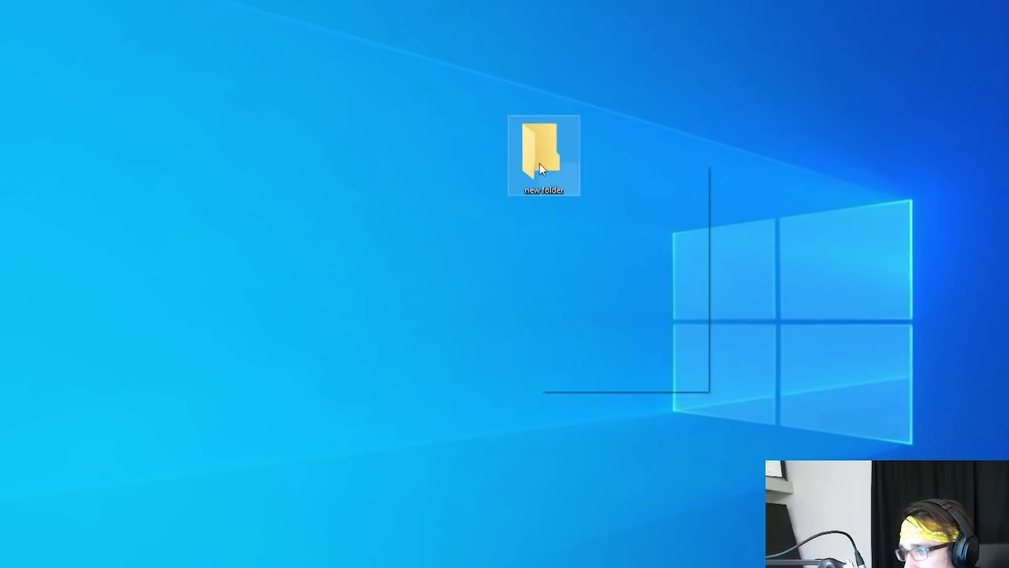
pyautogui.rightClick(539, 158)
pyautogui.click(581, 457)
pyautogui.hotkey('ctrl', 'v')
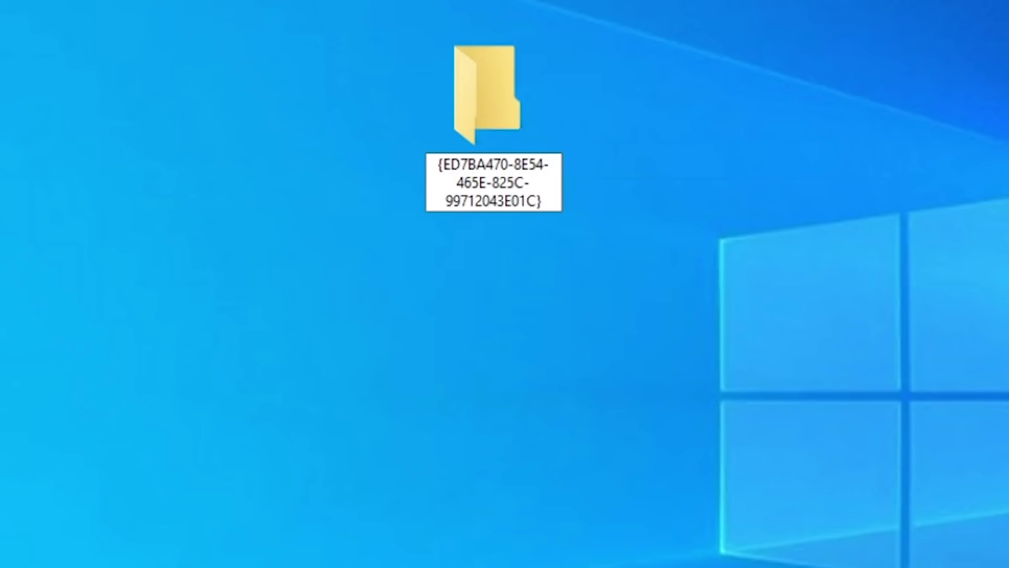
pyautogui.press('Return')
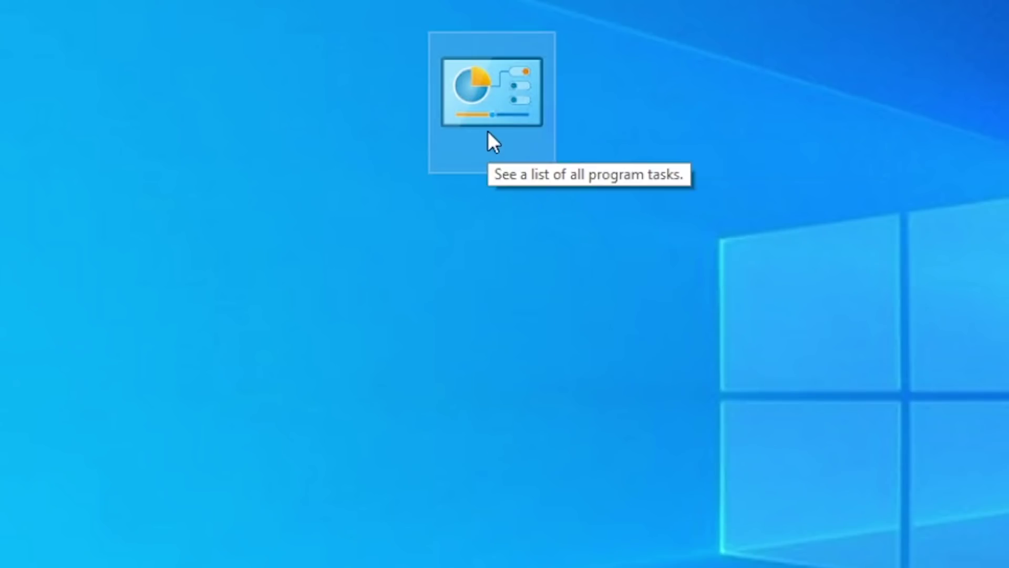
# Open the God Mode folder to browse its 202 tasks, then add another desktop folder
pyautogui.doubleClick(491, 108)
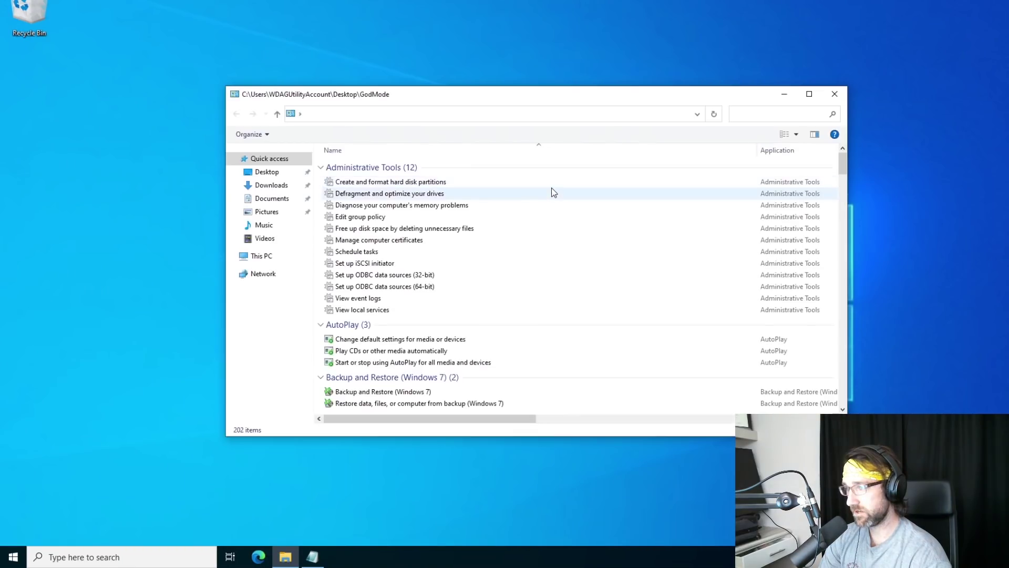
pyautogui.moveTo(849, 160); pyautogui.dragTo(891, 134)
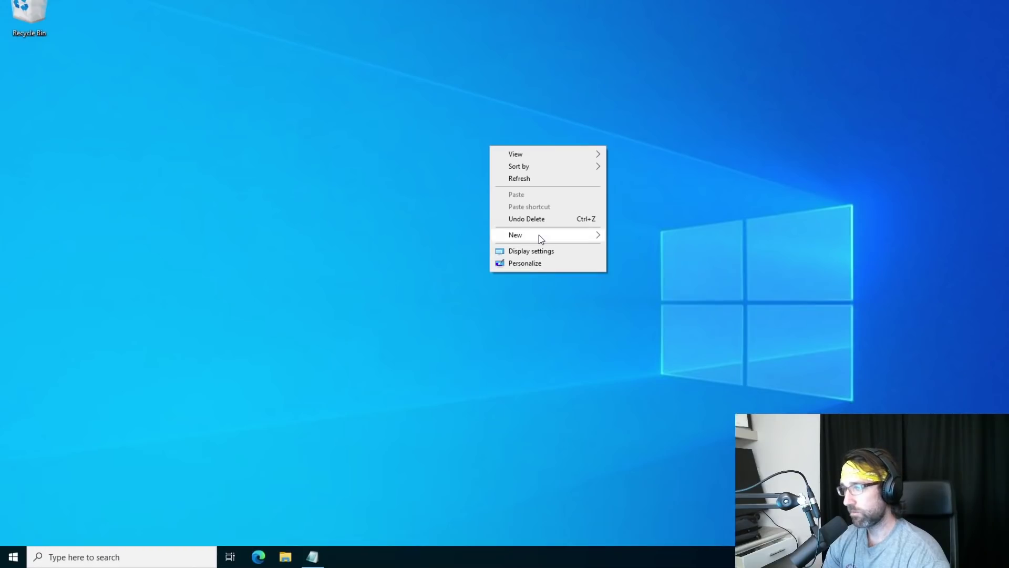
pyautogui.moveTo(563, 234)
pyautogui.click(632, 236)
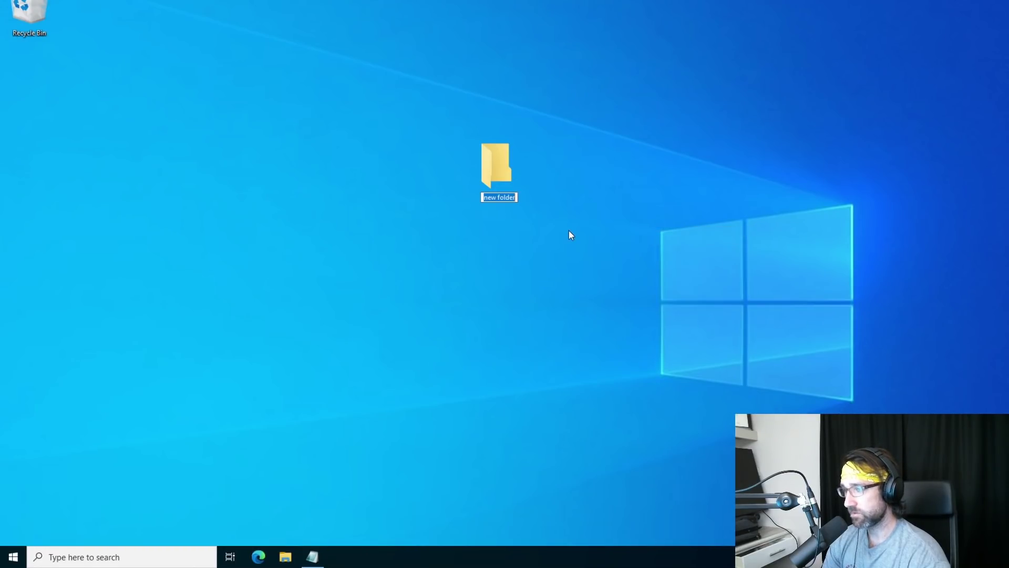
# Name the second folder 'GodMode.kajsdhfgkjadhgkjldfshgkjsd' before the pasted GUID and open it
pyautogui.write('{ED7BA470-8E54-465E-825C-99712043E01C}')
pyautogui.press('Home')
pyautogui.write('GodMode.')
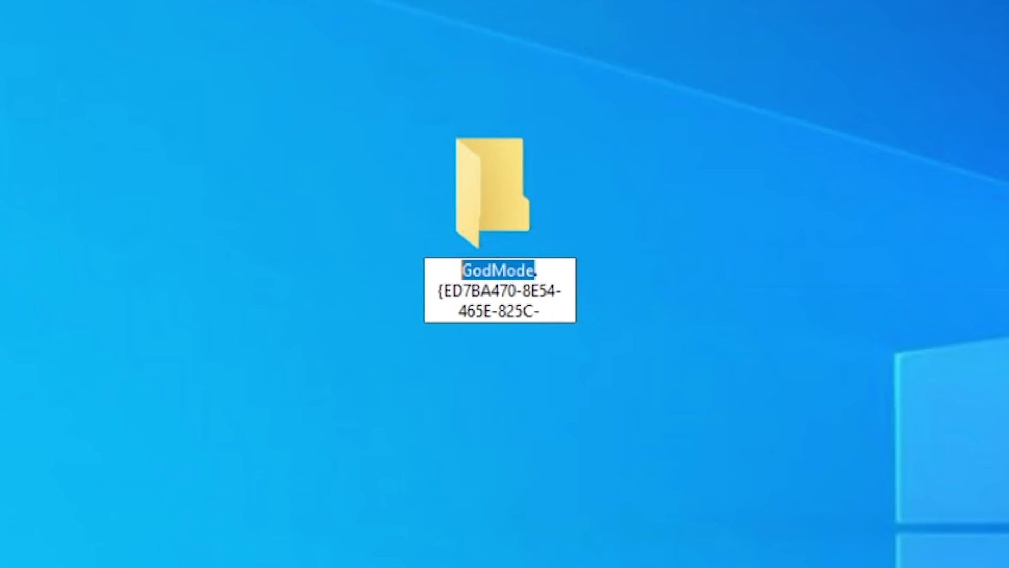
pyautogui.write('kajsdhfgkjadhgkjldfshgkjsd')
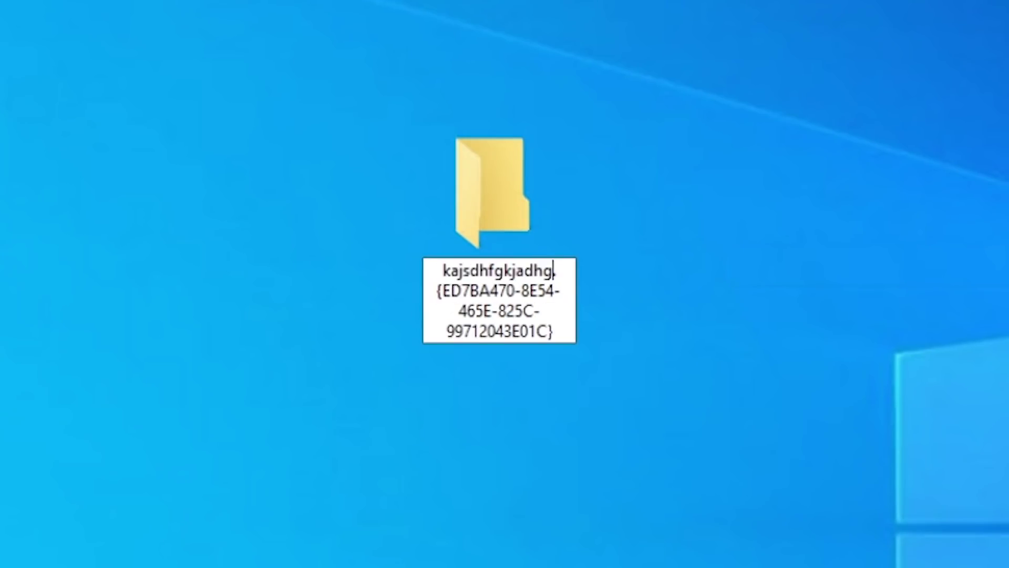
pyautogui.press('Return')
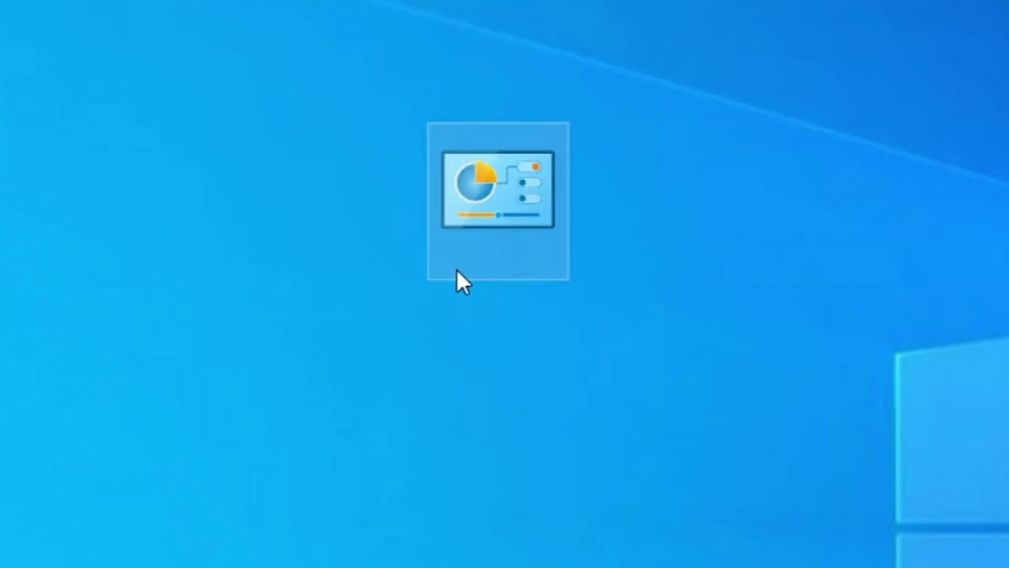
pyautogui.doubleClick(500, 194)
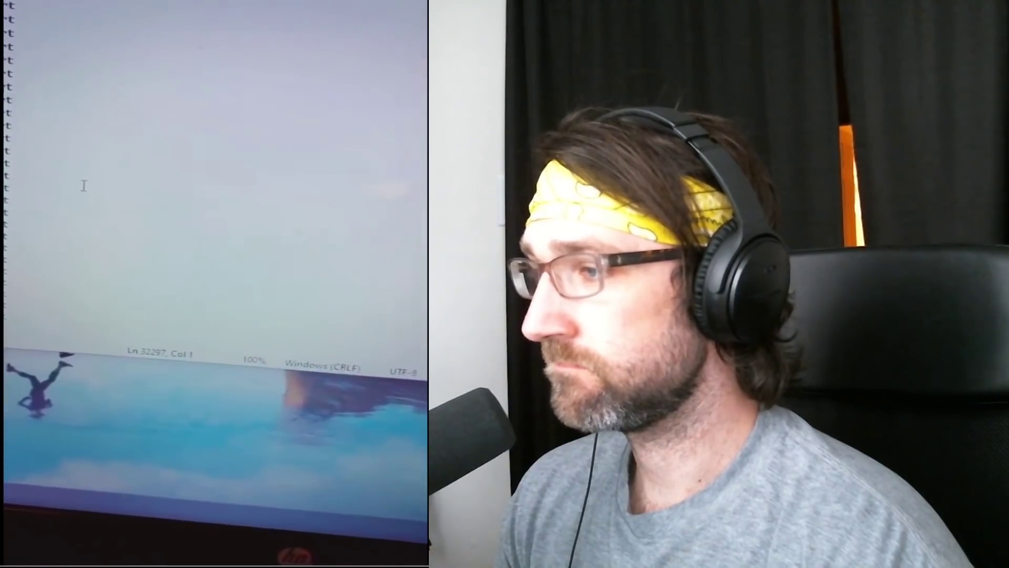
# Save the test1 document as a .bat batch file and run it from the desktop
pyautogui.click(90, 83)
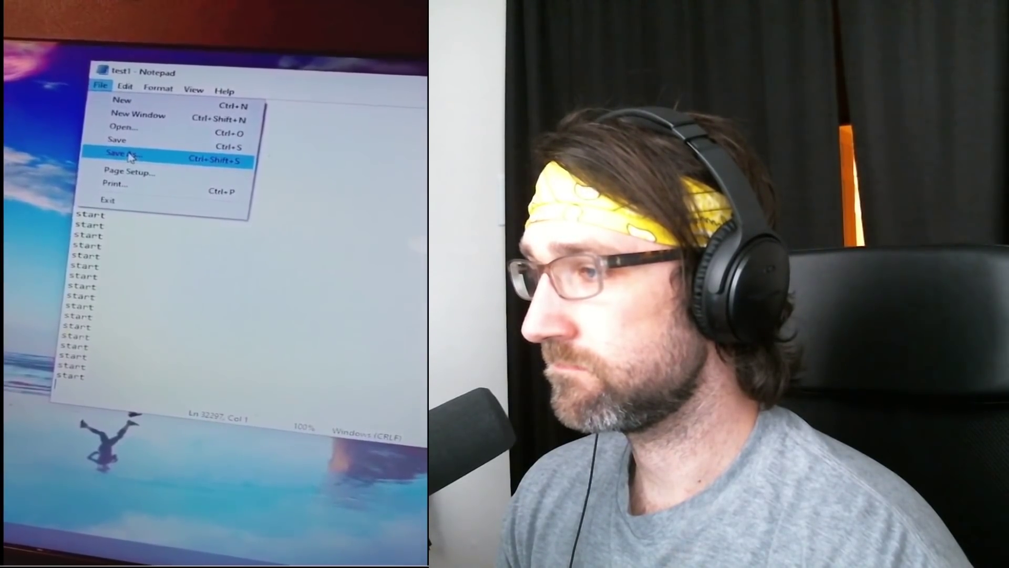
pyautogui.click(129, 156)
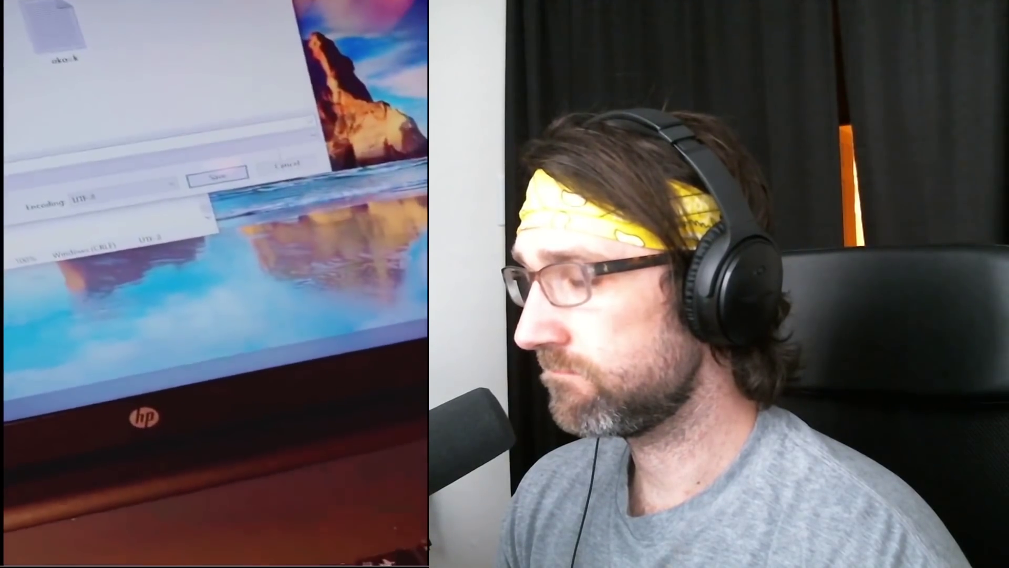
pyautogui.click(281, 239)
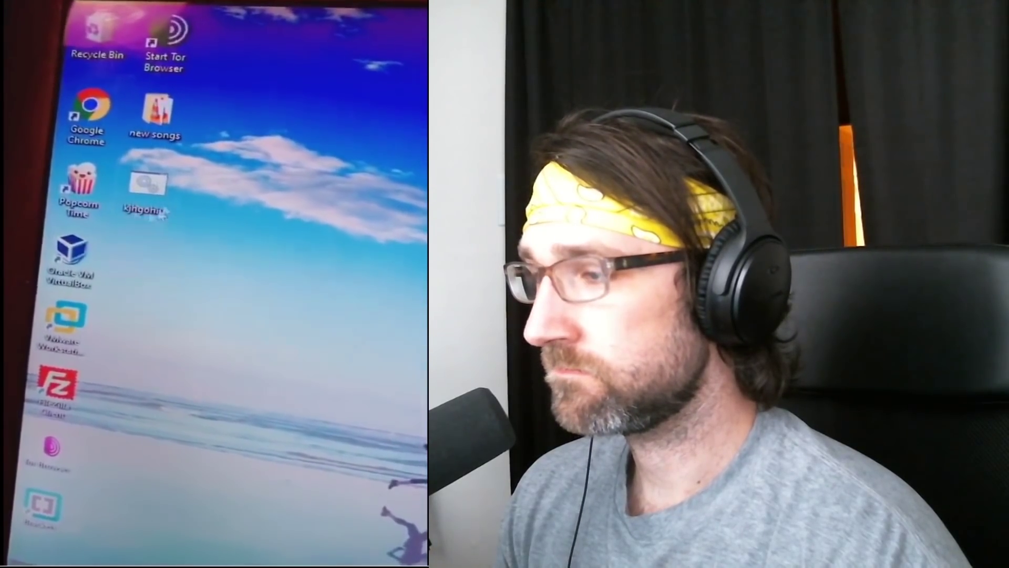
pyautogui.moveTo(163, 195)
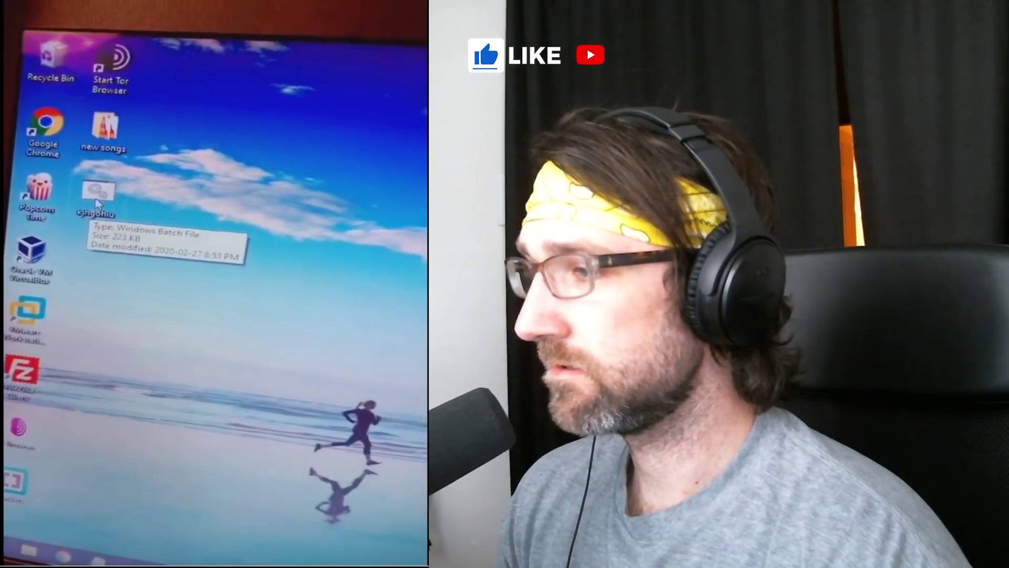
pyautogui.doubleClick(77, 204)
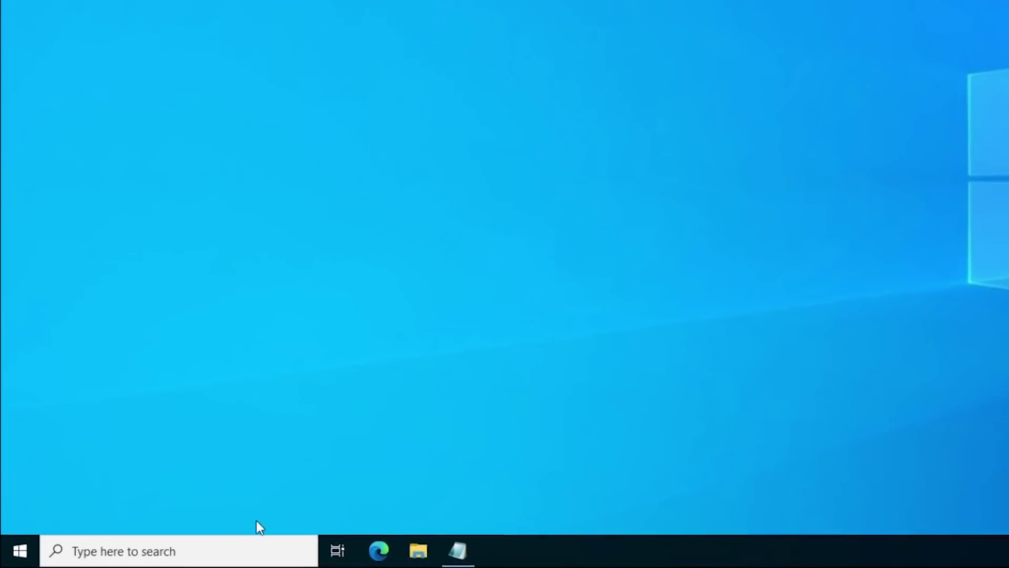
# Launch Notepad, type the start lines, and begin saving it in Documents
pyautogui.click(235, 549)
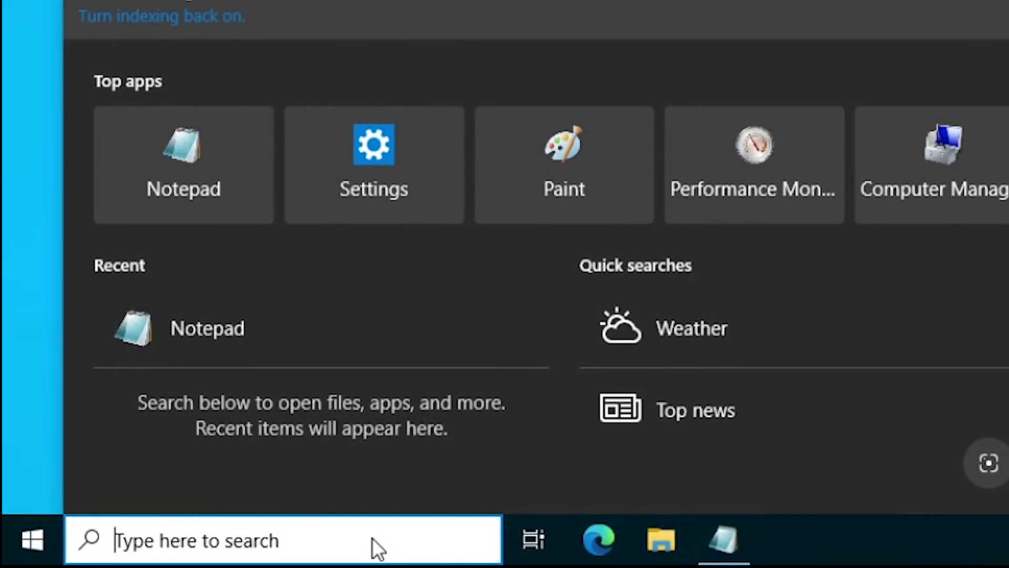
pyautogui.write('note')
pyautogui.press('Return')
pyautogui.write('strart')
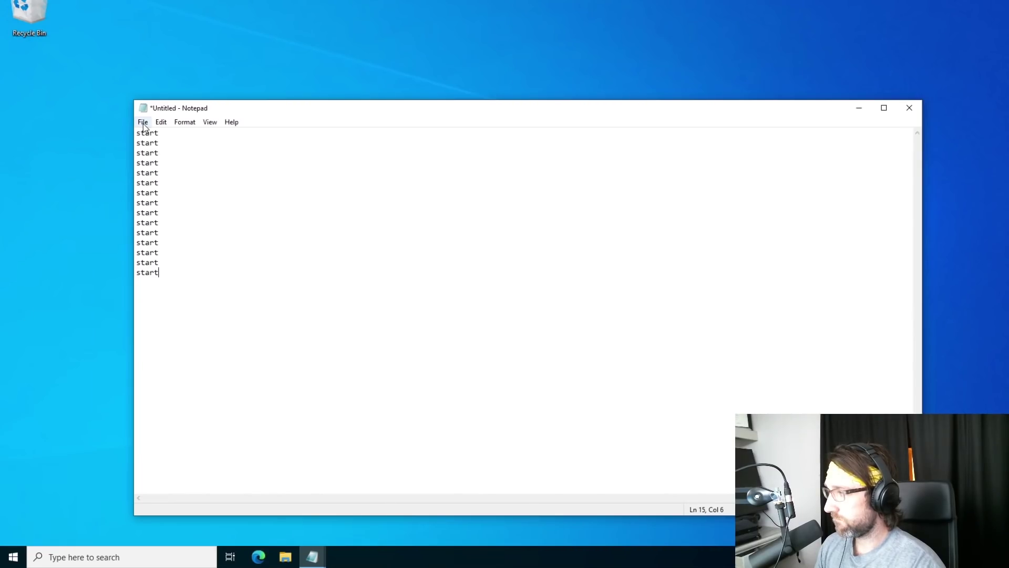
pyautogui.click(143, 123)
pyautogui.click(184, 184)
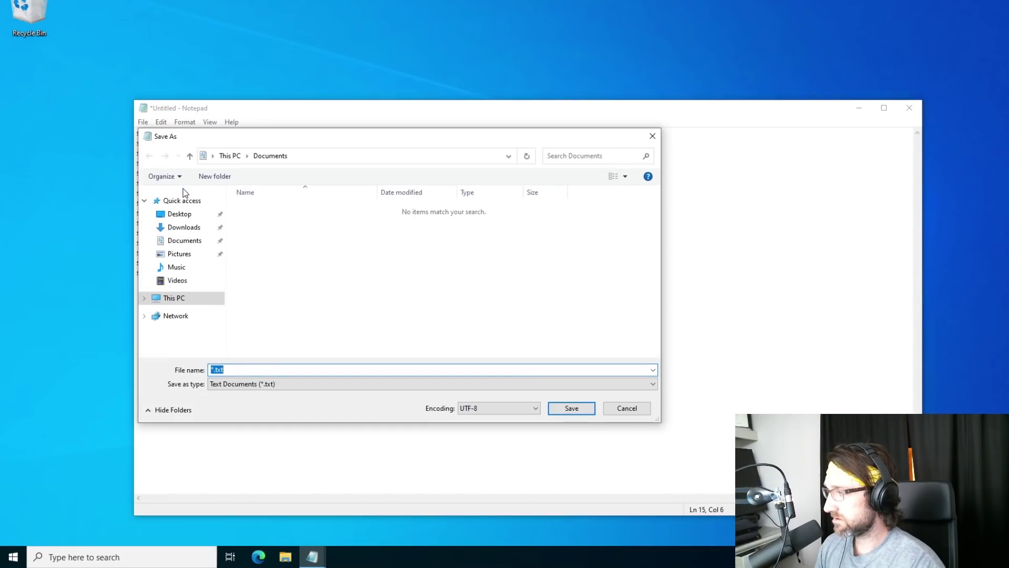
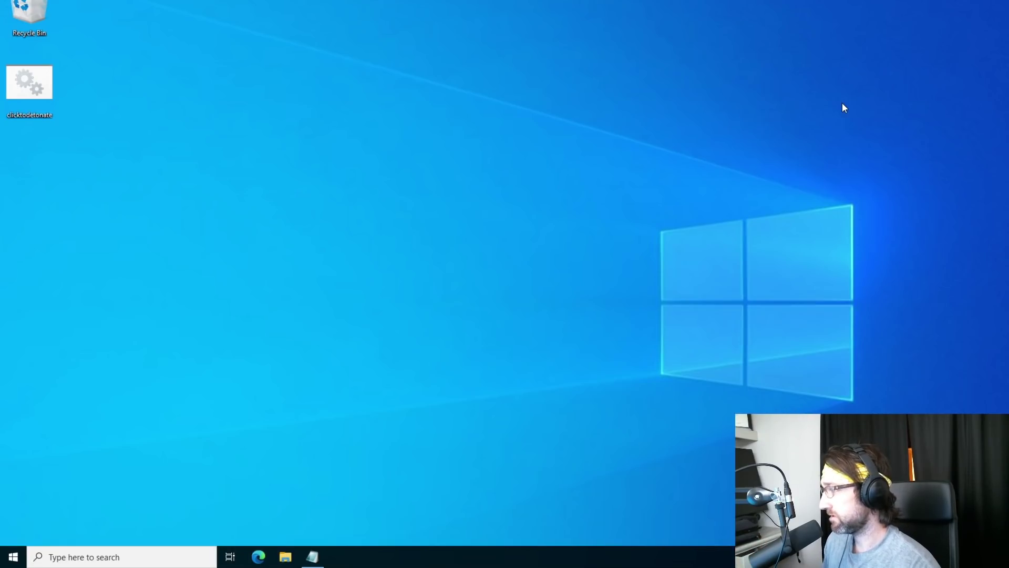
# Launch the clicktodetonate file from the desktop to spawn Administrator command prompt windows
pyautogui.doubleClick(27, 90)
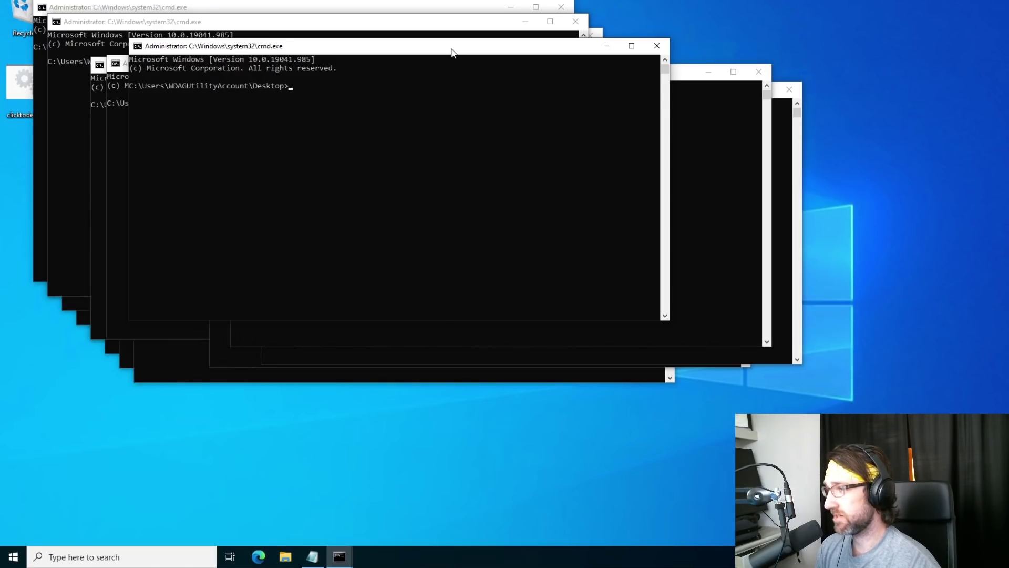
# Close seven of the cascaded Administrator cmd.exe windows, leaving only a few open
pyautogui.click(570, 25)
pyautogui.click(570, 12)
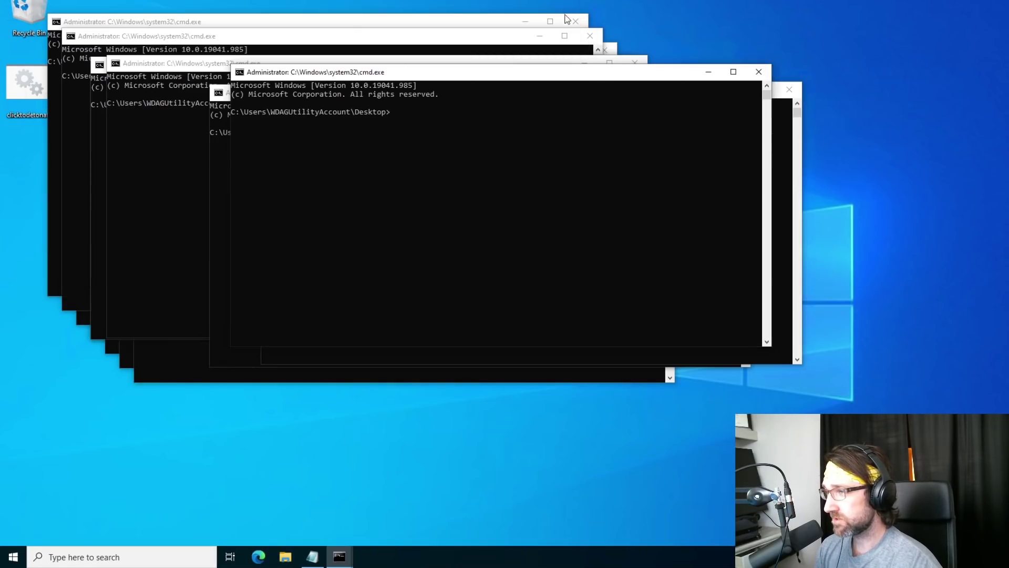
pyautogui.click(590, 35)
pyautogui.click(604, 50)
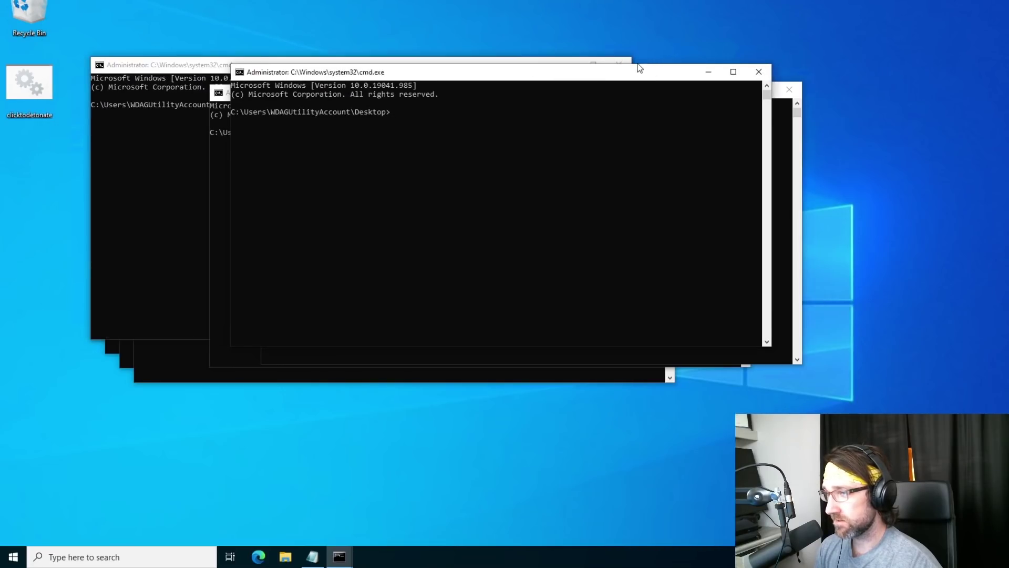
pyautogui.click(758, 72)
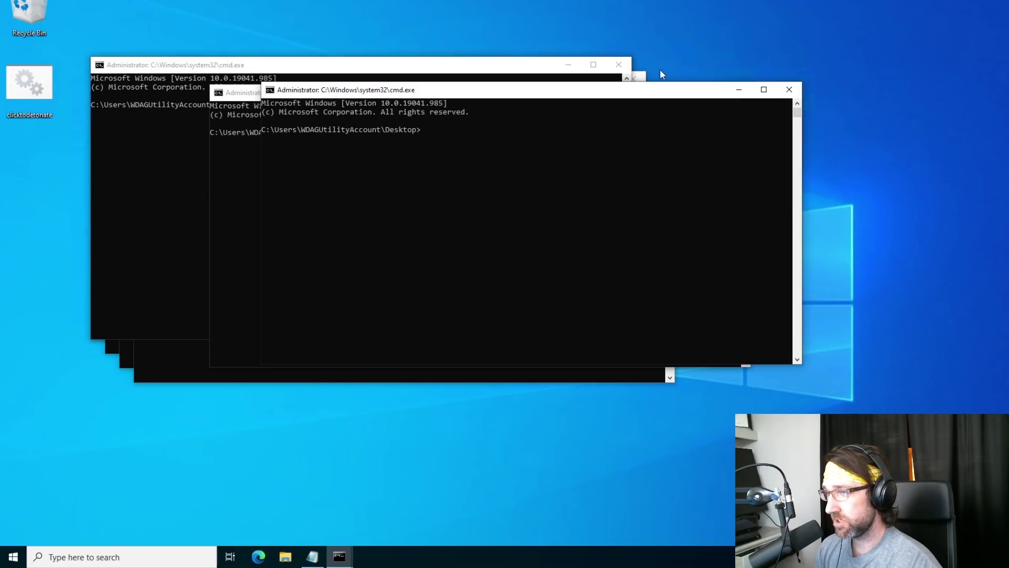
pyautogui.click(619, 64)
pyautogui.click(633, 79)
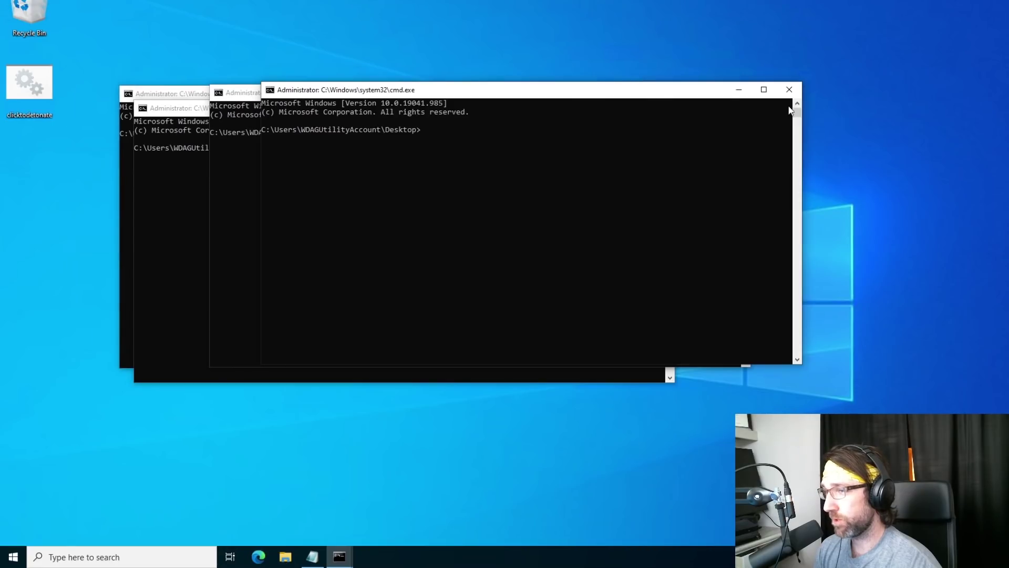